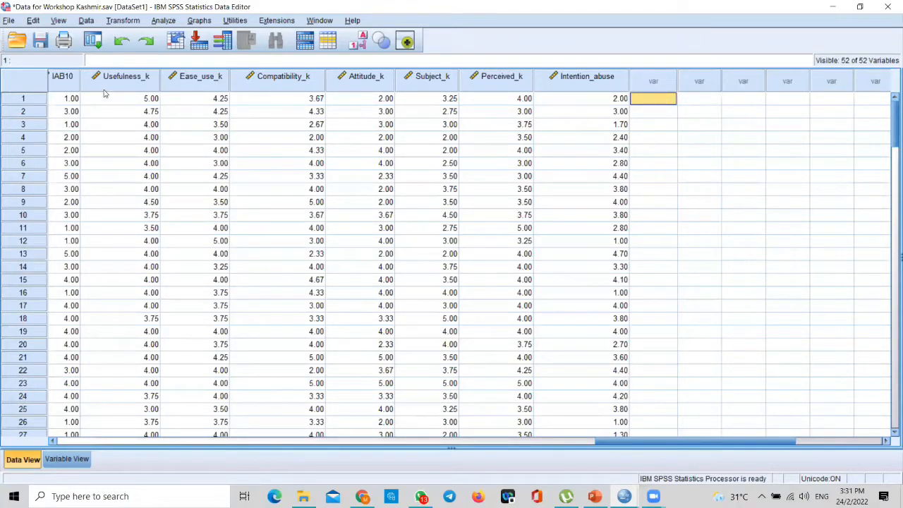
# Start a Compute Variable transformation with Use_Att as the target variable and clear the existing numeric expression
pyautogui.click(123, 21)
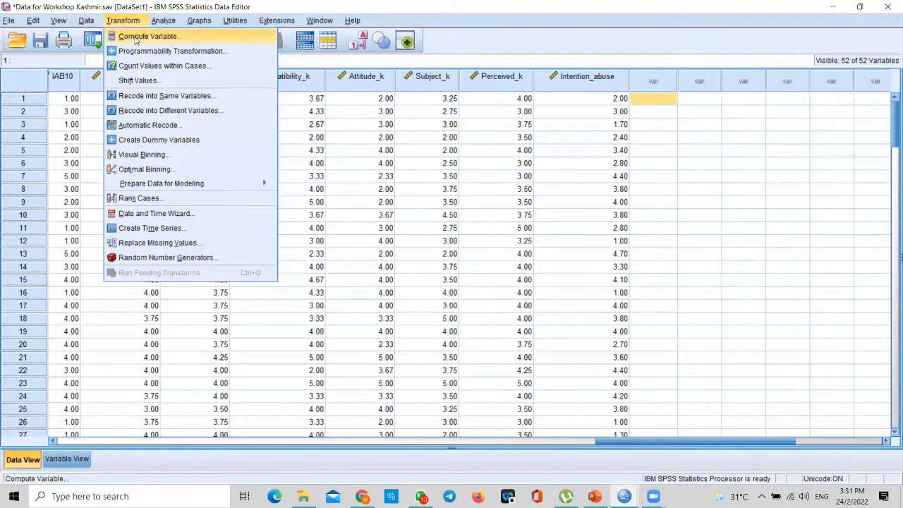
pyautogui.click(137, 37)
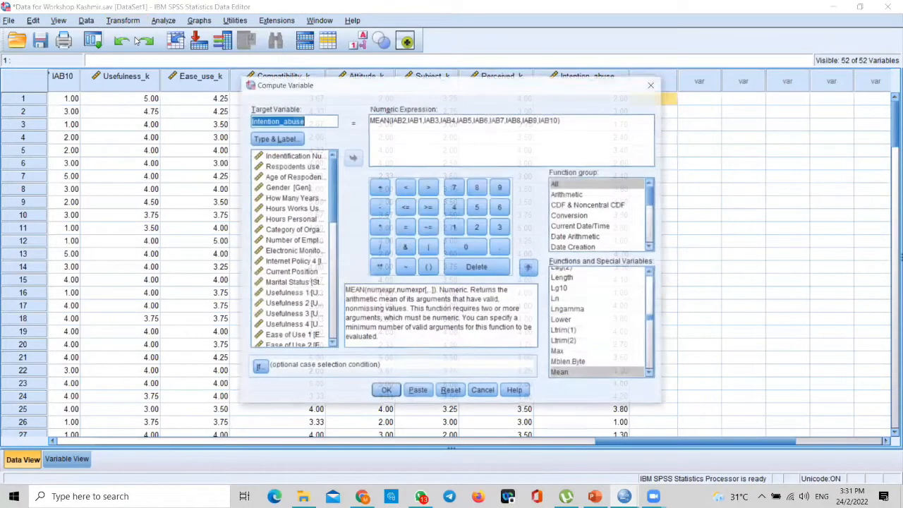
pyautogui.click(301, 121)
pyautogui.moveTo(300, 121); pyautogui.dragTo(251, 122)
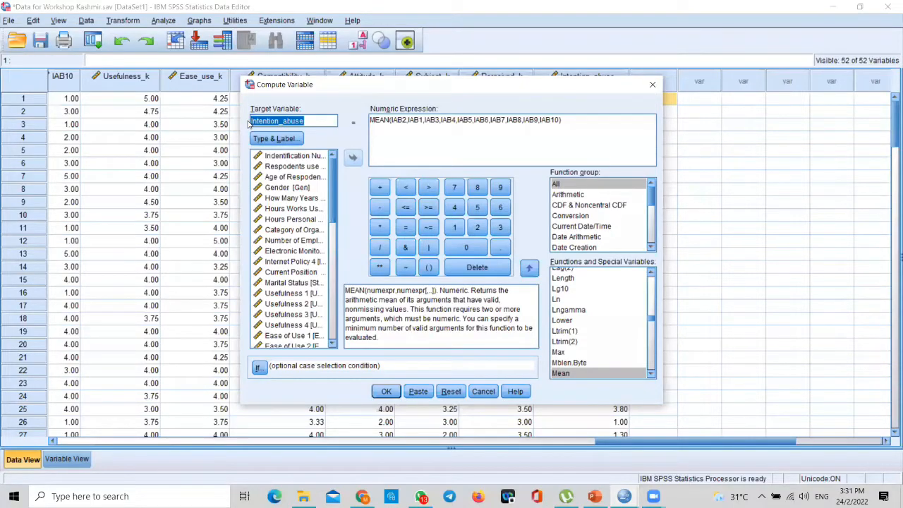
pyautogui.write('Use')
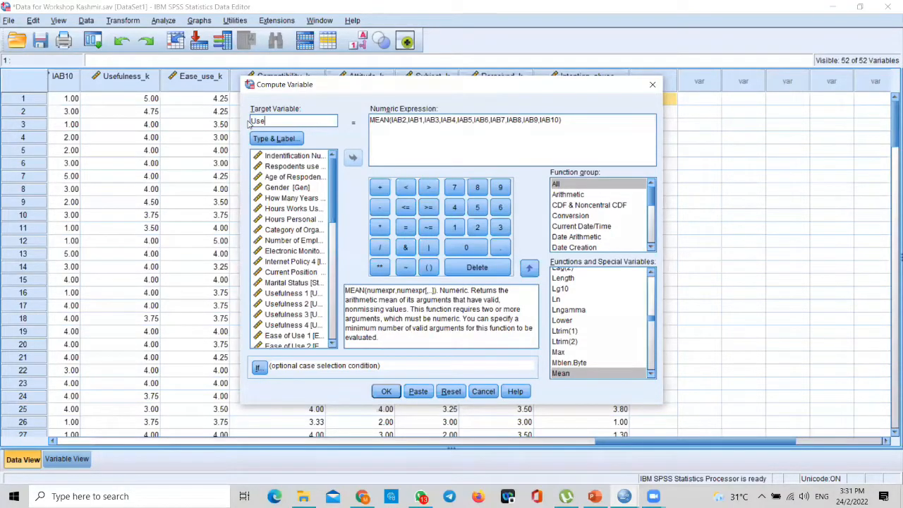
pyautogui.write('_Att')
pyautogui.moveTo(562, 120); pyautogui.dragTo(361, 120)
pyautogui.press('Delete')
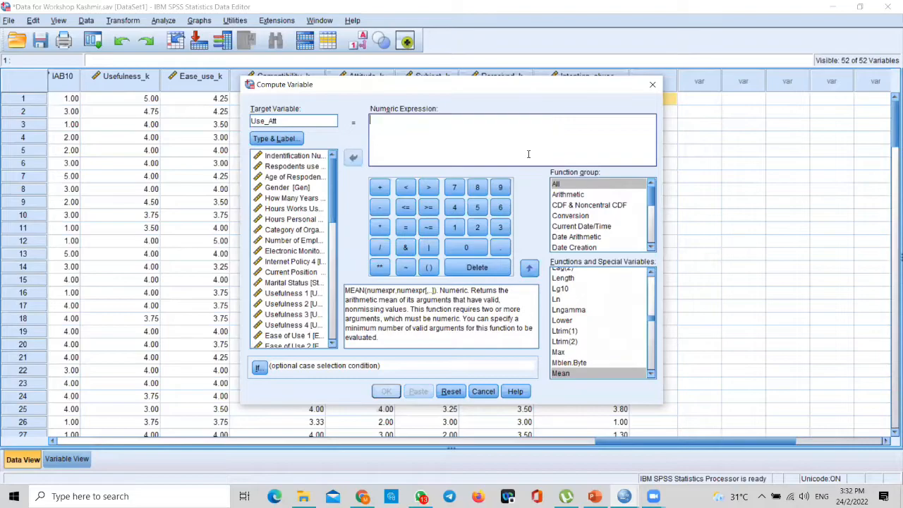
# Build the numeric expression (Usefulness_k * Attitude_k) and compute the Use_Att interaction variable
pyautogui.click(428, 267)
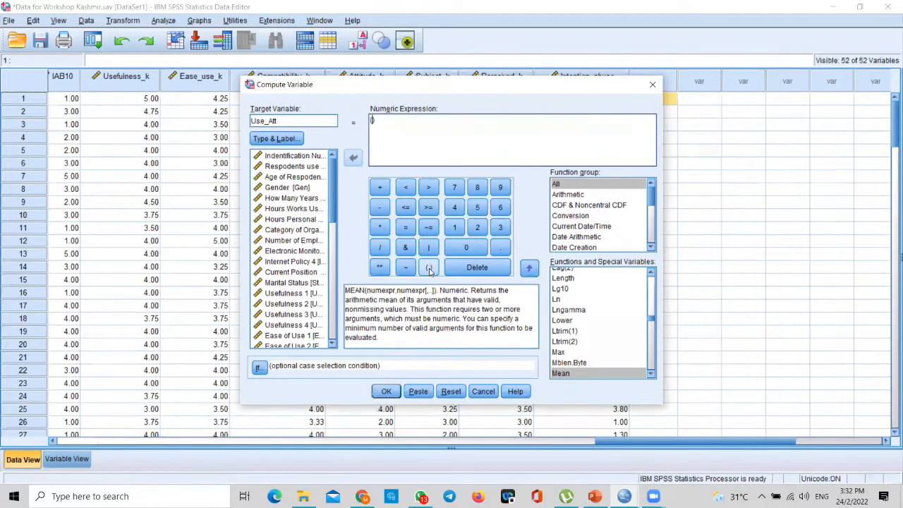
pyautogui.moveTo(333, 213); pyautogui.dragTo(336, 343)
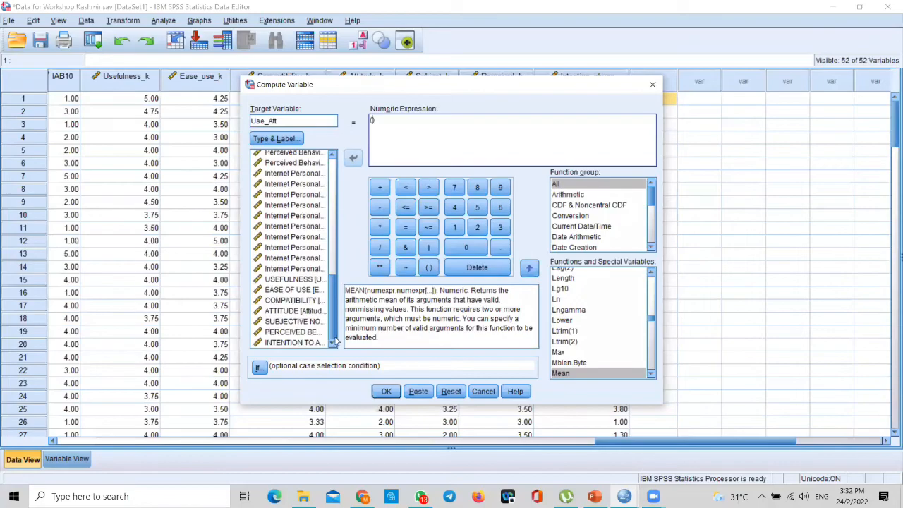
pyautogui.click(282, 280)
pyautogui.click(353, 157)
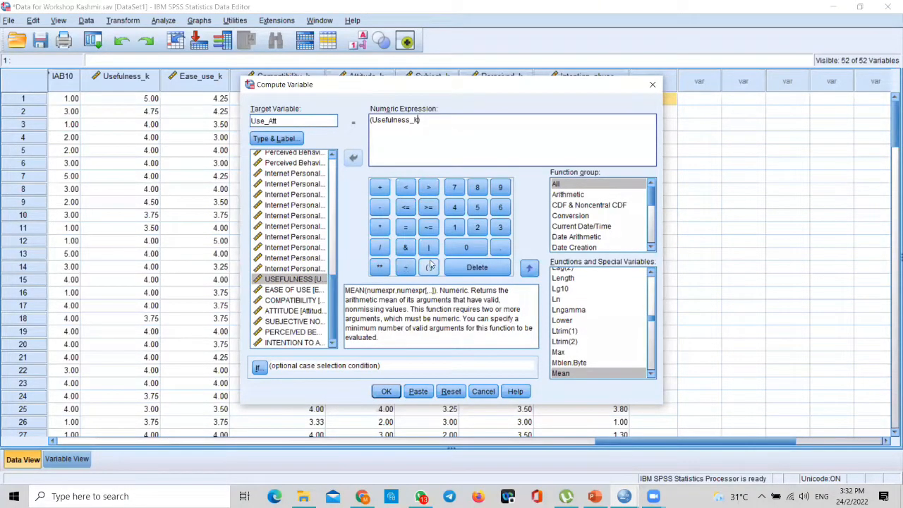
pyautogui.click(381, 229)
pyautogui.click(311, 311)
pyautogui.click(354, 160)
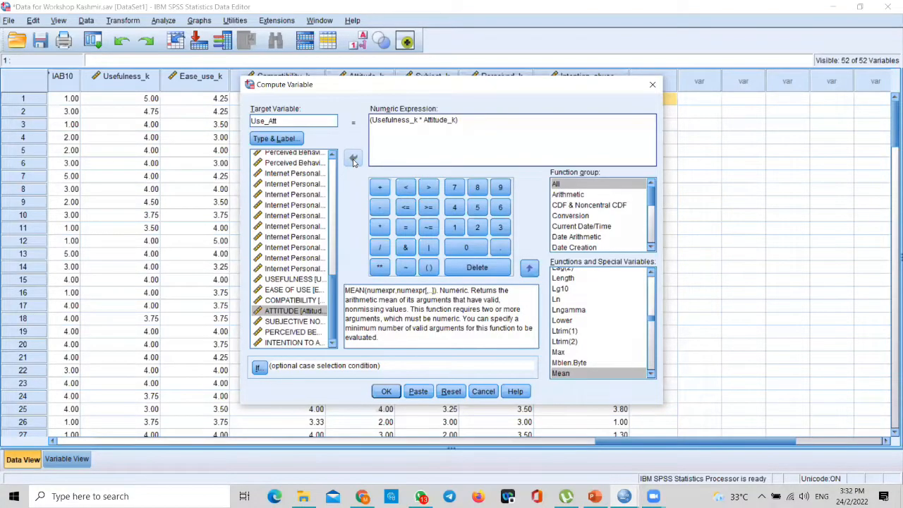
pyautogui.click(387, 392)
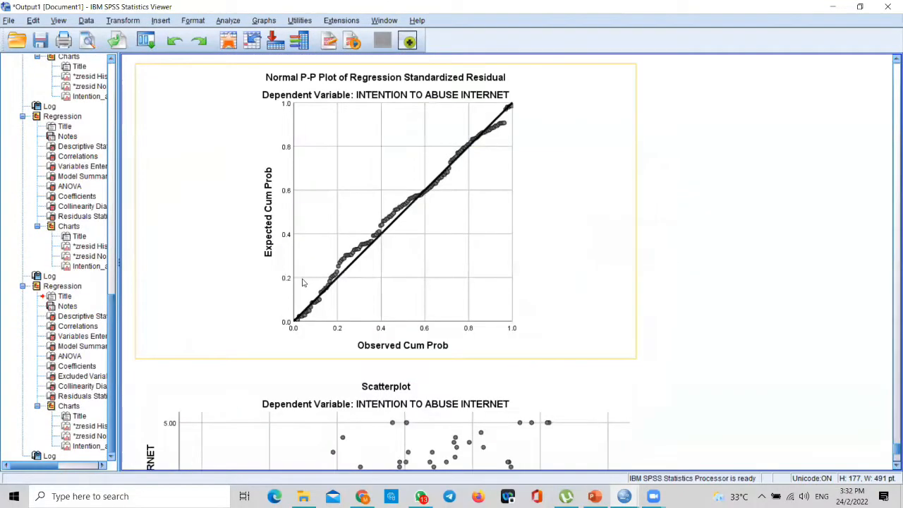
# Return to the Data for Workshop Kashmir dataset and set Ease_Att as the target of a new Compute Variable transformation
pyautogui.click(337, 384)
pyautogui.moveTo(618, 487)
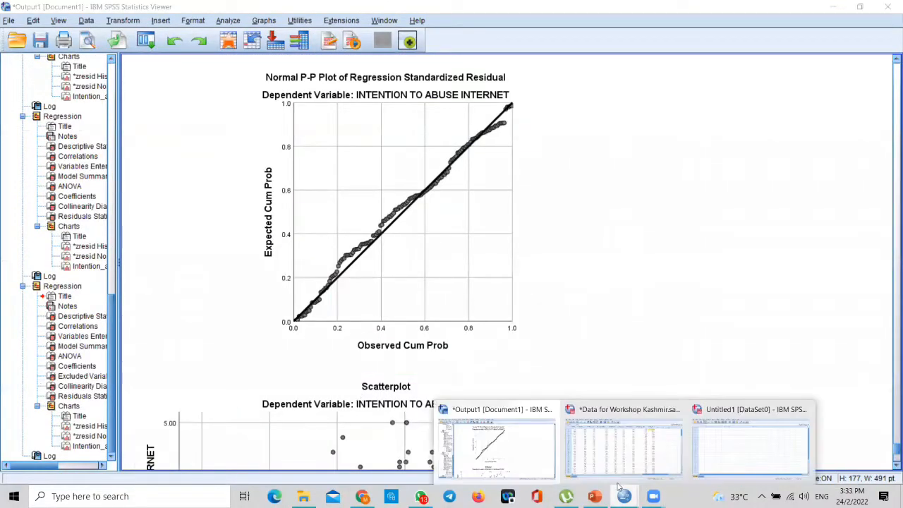
pyautogui.click(621, 465)
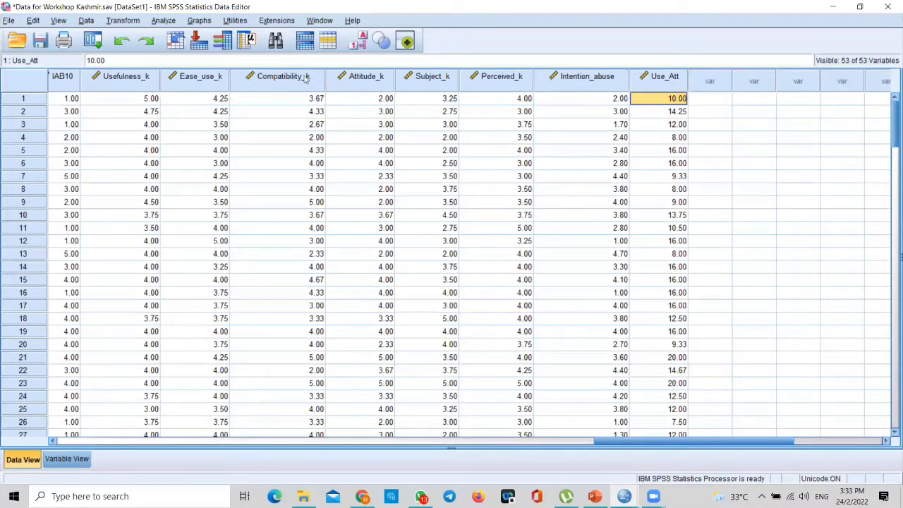
pyautogui.click(123, 21)
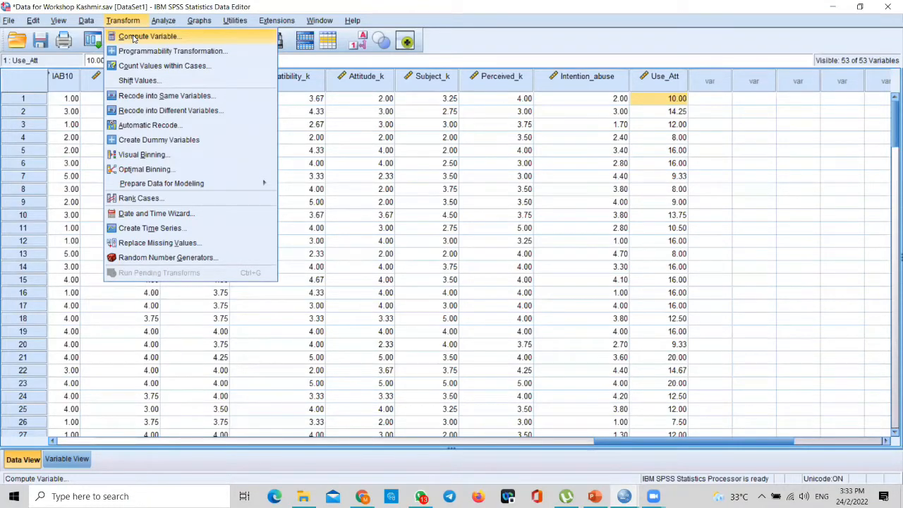
pyautogui.click(134, 36)
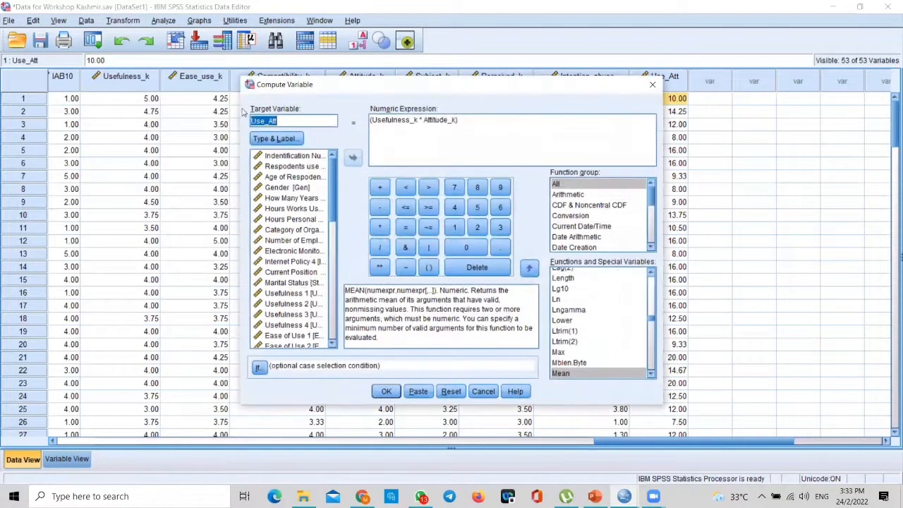
pyautogui.click(264, 121)
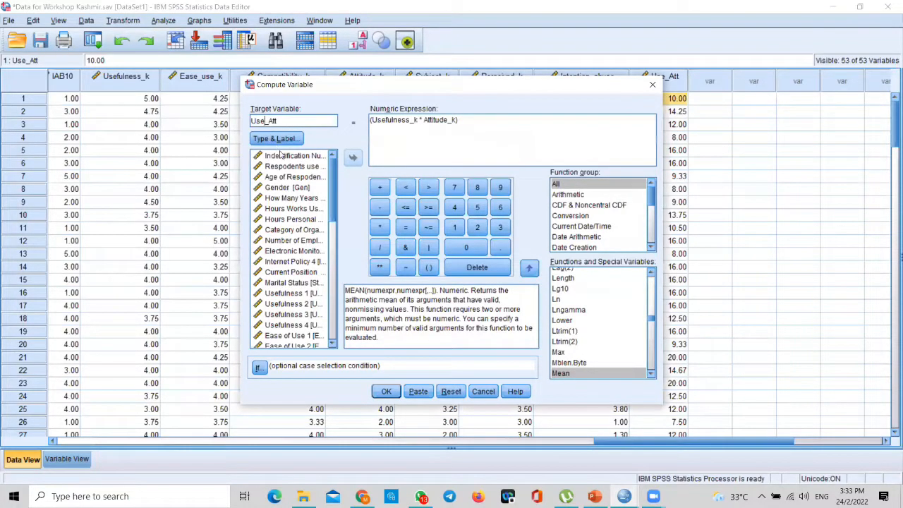
pyautogui.press('BackSpace')
pyautogui.press('BackSpace')
pyautogui.press('BackSpace')
pyautogui.write('Ease')
# Replace Usefulness_k with Ease_use_k in the expression to get (Ease_use_k * Attitude_k), and compute the variable
pyautogui.click(418, 139)
pyautogui.press('BackSpace')
pyautogui.press('BackSpace')
pyautogui.press('BackSpace')
pyautogui.press('BackSpace')
pyautogui.press('BackSpace')
pyautogui.press('BackSpace')
pyautogui.press('BackSpace')
pyautogui.press('BackSpace')
pyautogui.press('BackSpace')
pyautogui.press('BackSpace')
pyautogui.press('BackSpace')
pyautogui.press('BackSpace')
pyautogui.moveTo(328, 173); pyautogui.dragTo(341, 340)
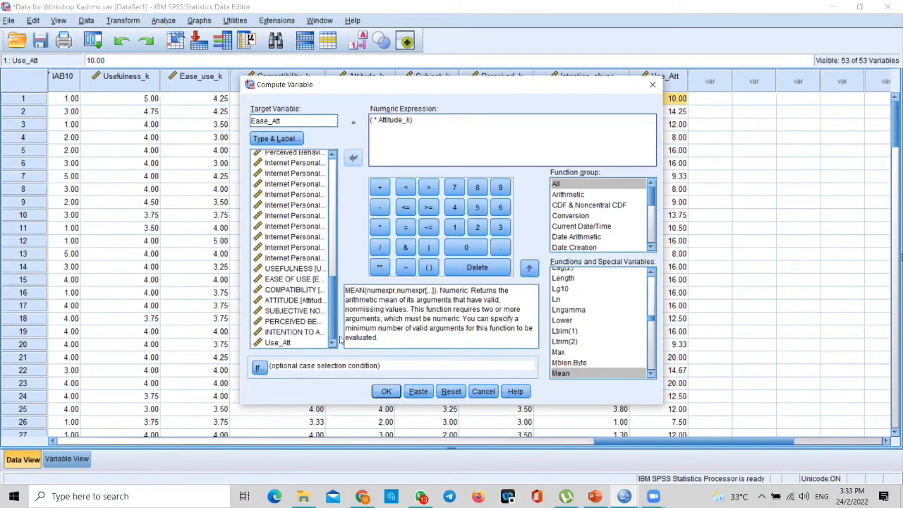
pyautogui.click(293, 278)
pyautogui.click(352, 159)
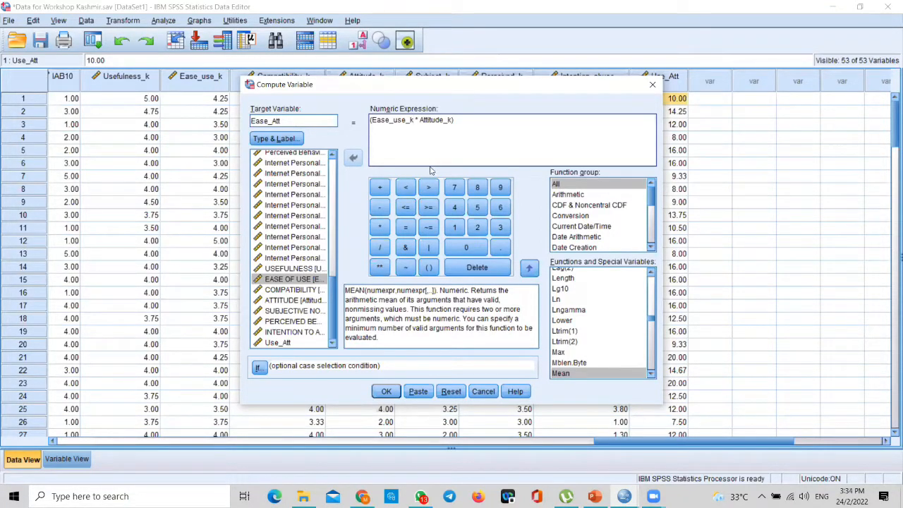
pyautogui.click(386, 392)
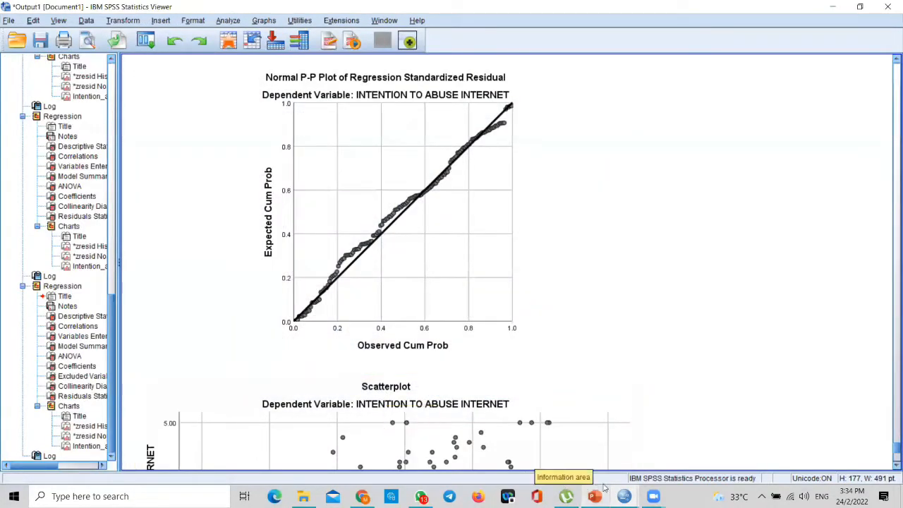
# Go back to the workshop dataset and set Com_Att as the target of another Compute Variable transformation
pyautogui.moveTo(624, 496)
pyautogui.click(650, 438)
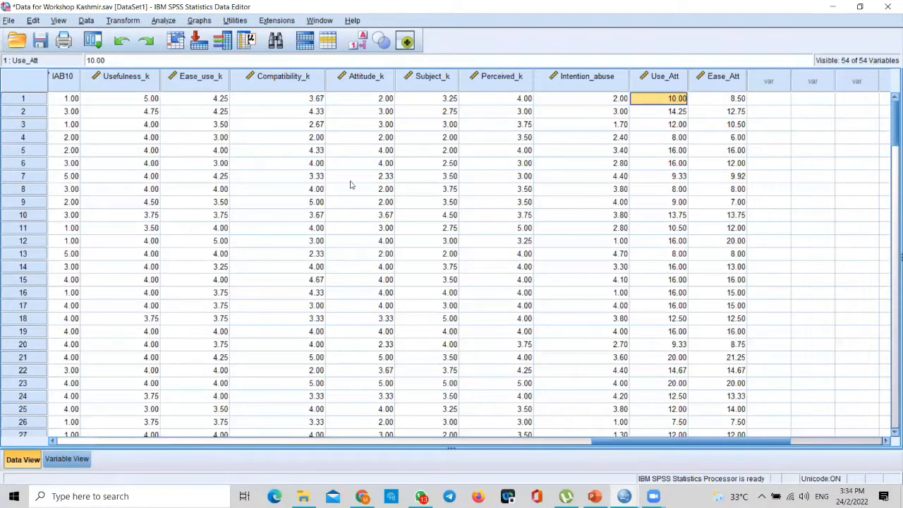
pyautogui.click(121, 20)
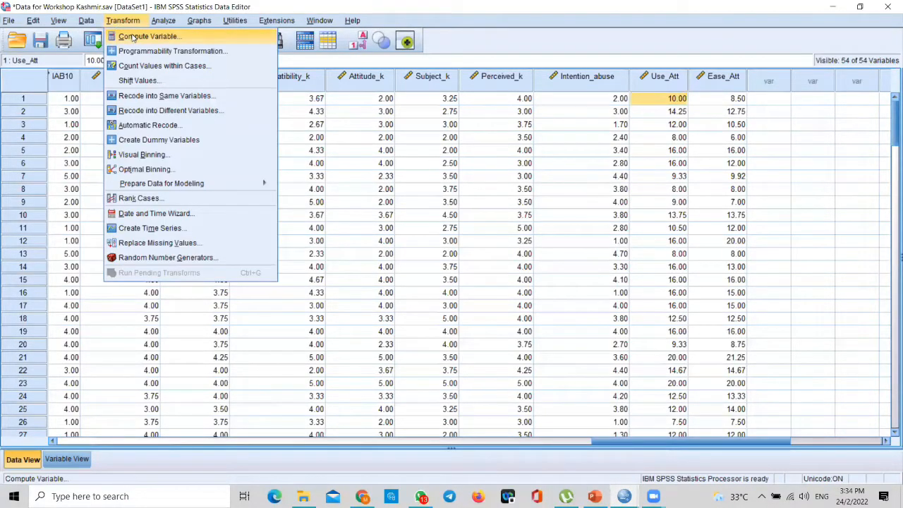
pyautogui.click(133, 34)
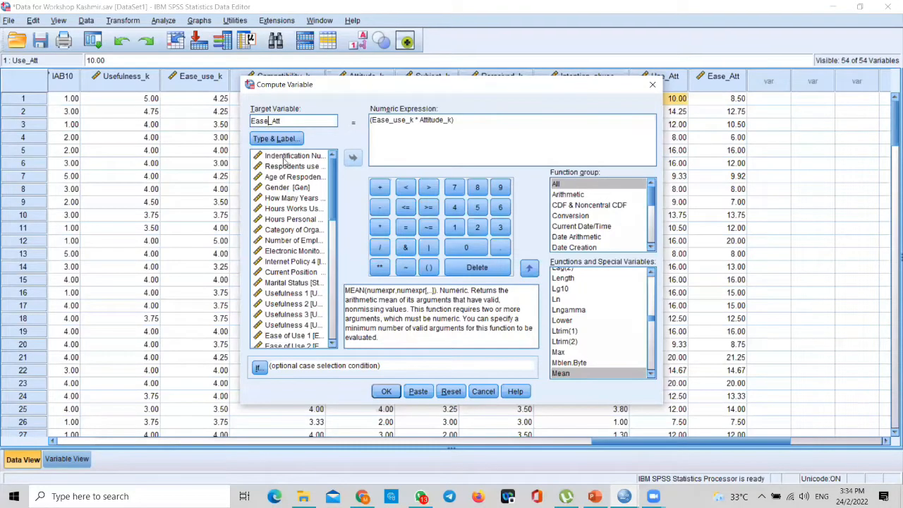
pyautogui.press('BackSpace')
pyautogui.press('BackSpace')
pyautogui.press('BackSpace')
pyautogui.press('BackSpace')
pyautogui.write('Co')
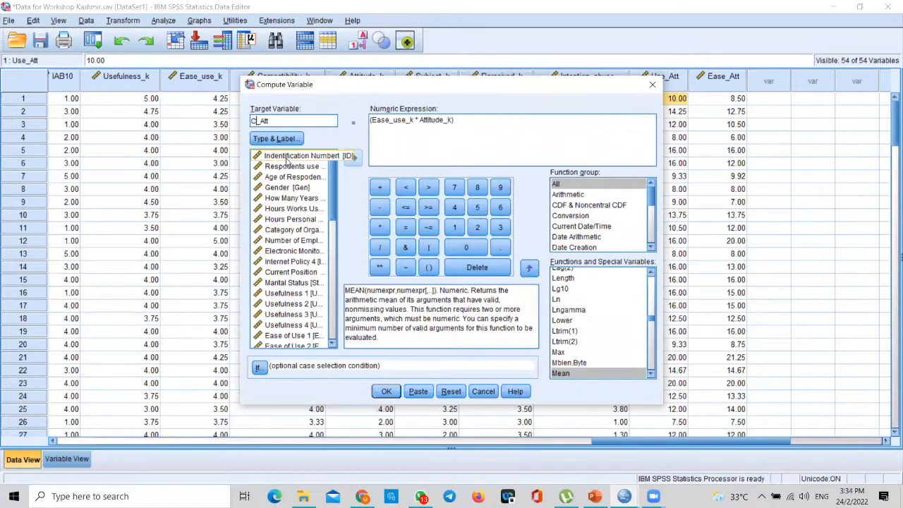
pyautogui.write('m')
# Replace Ease_use_k with Compatibility_k in the expression to get (Compatibility_k * Attitude_k), and compute the variable
pyautogui.click(414, 120)
pyautogui.press('BackSpace')
pyautogui.press('BackSpace')
pyautogui.press('BackSpace')
pyautogui.press('BackSpace')
pyautogui.press('BackSpace')
pyautogui.press('BackSpace')
pyautogui.press('BackSpace')
pyautogui.press('BackSpace')
pyautogui.press('BackSpace')
pyautogui.press('BackSpace')
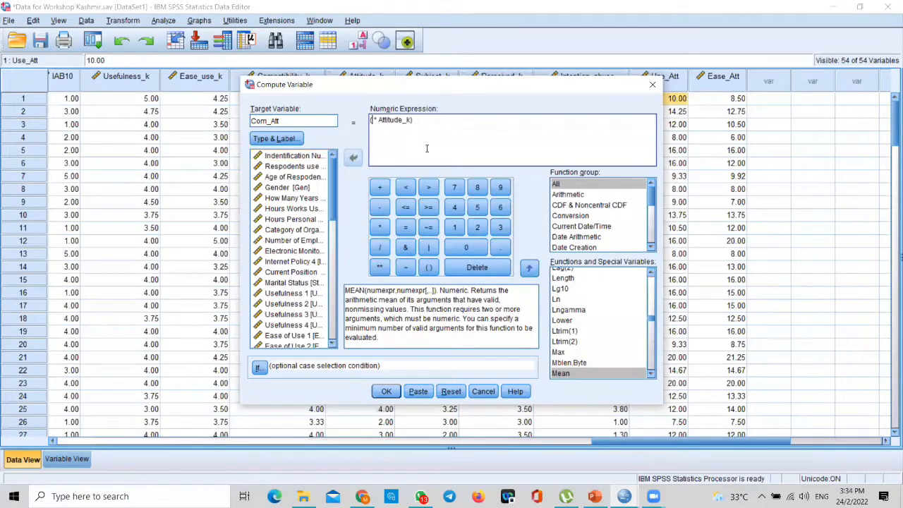
pyautogui.scroll(-1, 335, 219)
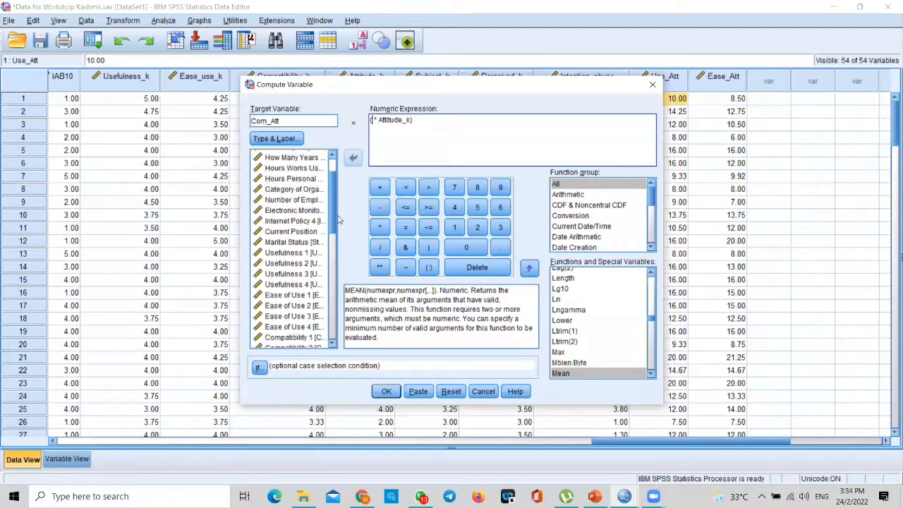
pyautogui.scroll(-8, 338, 220)
pyautogui.click(296, 280)
pyautogui.click(353, 157)
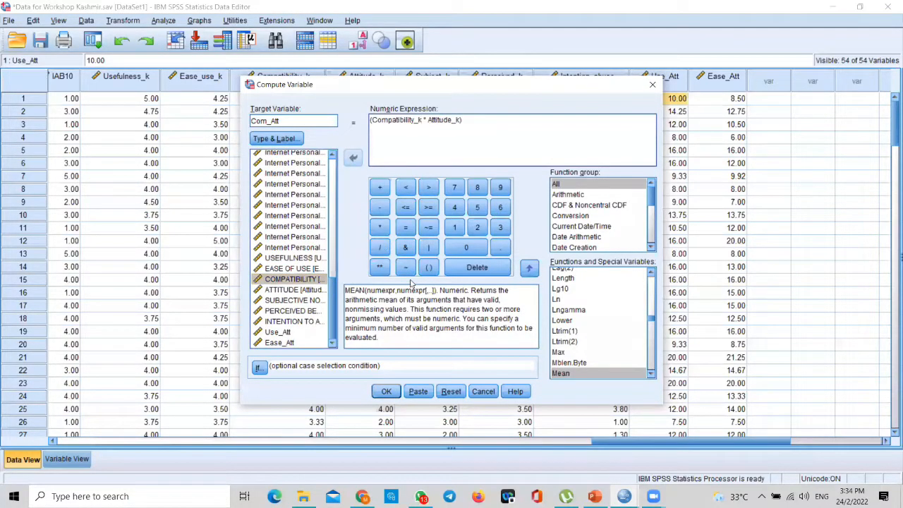
pyautogui.click(387, 392)
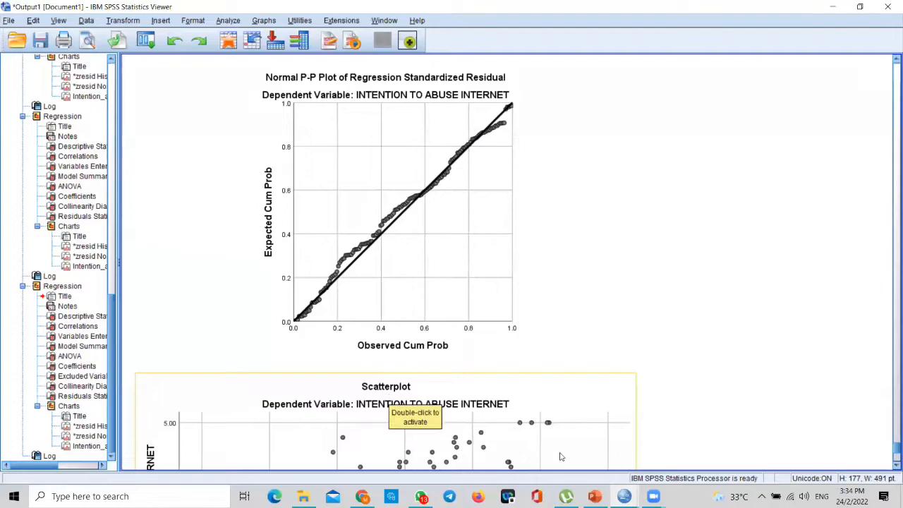
# Bring up the workshop dataset again and begin a Compute Variable transformation with SN_Att as the target variable
pyautogui.moveTo(623, 496)
pyautogui.click(597, 441)
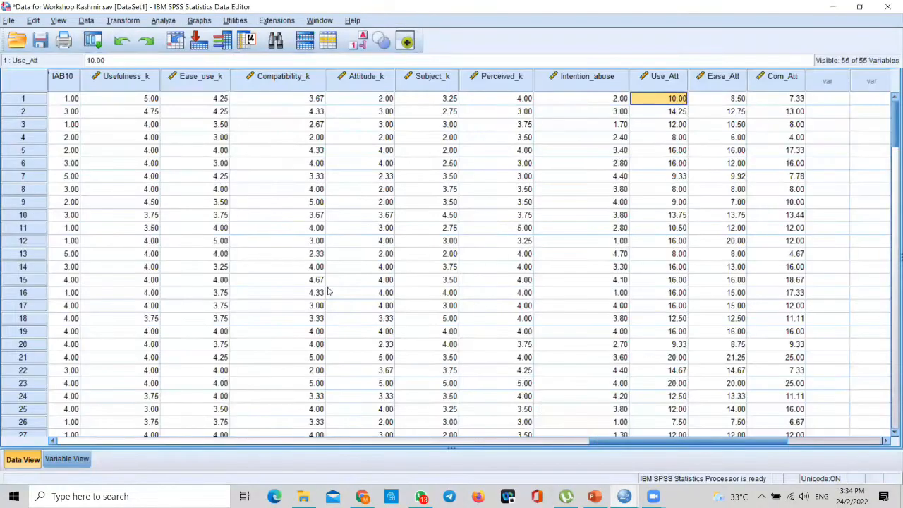
pyautogui.click(130, 21)
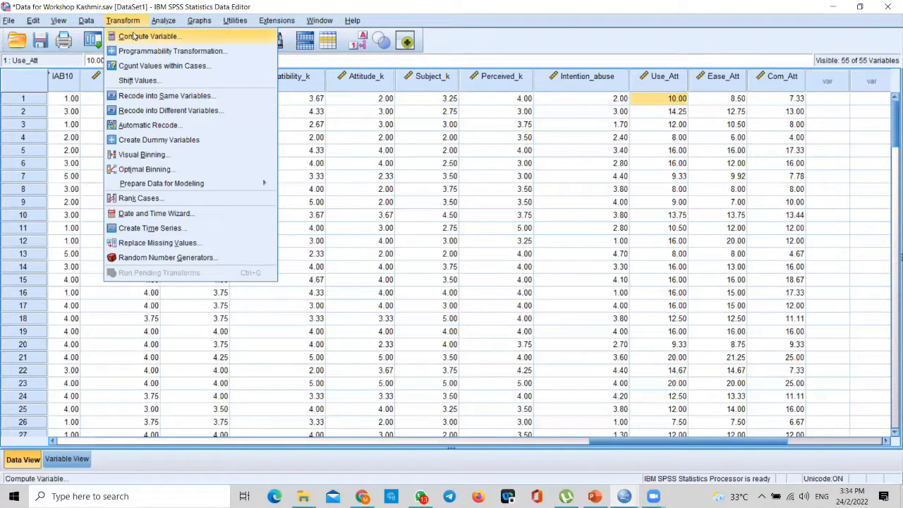
pyautogui.click(134, 36)
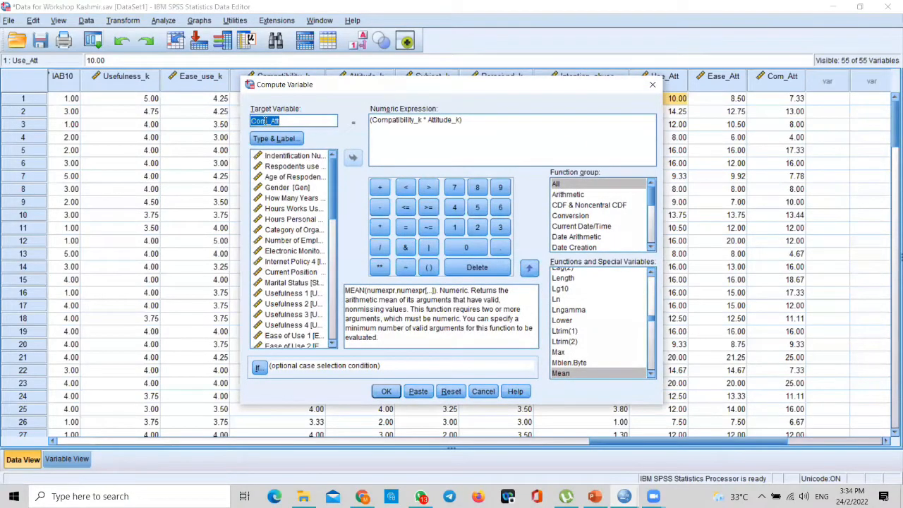
pyautogui.press('BackSpace')
pyautogui.press('BackSpace')
pyautogui.press('BackSpace')
pyautogui.write('SN')
# Replace Compatibility_k with Subject_k in the expression to get (Subject_k * Attitude_k), and compute the variable
pyautogui.click(422, 126)
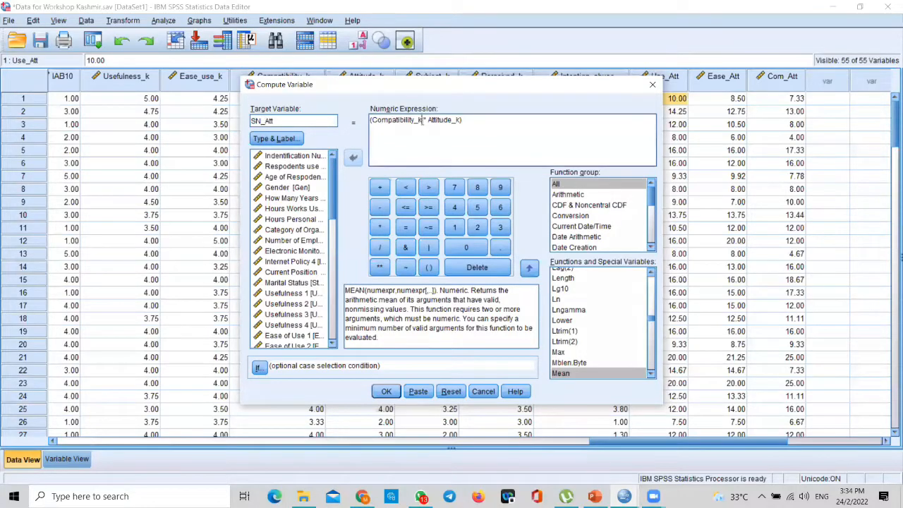
pyautogui.press('BackSpace')
pyautogui.press('BackSpace')
pyautogui.press('BackSpace')
pyautogui.press('BackSpace')
pyautogui.press('BackSpace')
pyautogui.press('BackSpace')
pyautogui.press('BackSpace')
pyautogui.press('BackSpace')
pyautogui.press('BackSpace')
pyautogui.press('BackSpace')
pyautogui.press('BackSpace')
pyautogui.press('BackSpace')
pyautogui.press('BackSpace')
pyautogui.press('BackSpace')
pyautogui.press('BackSpace')
pyautogui.moveTo(333, 192); pyautogui.dragTo(345, 311)
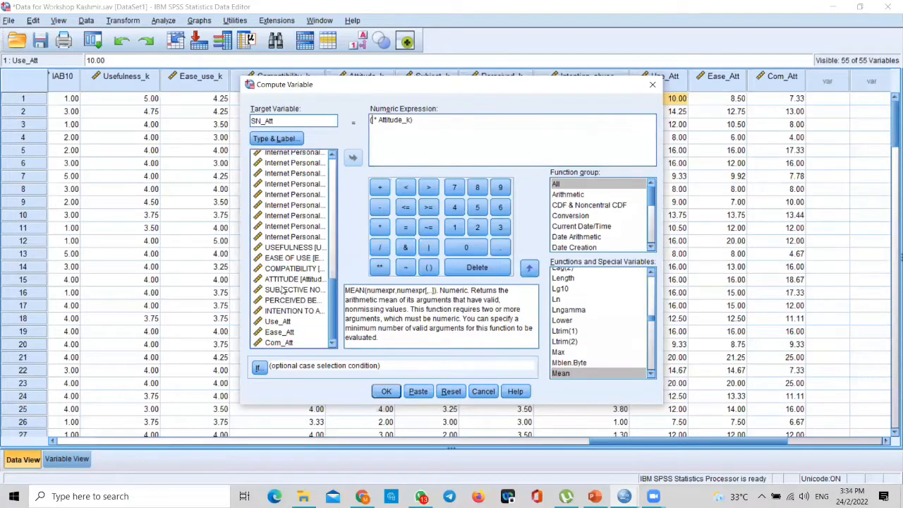
pyautogui.click(283, 289)
pyautogui.click(353, 159)
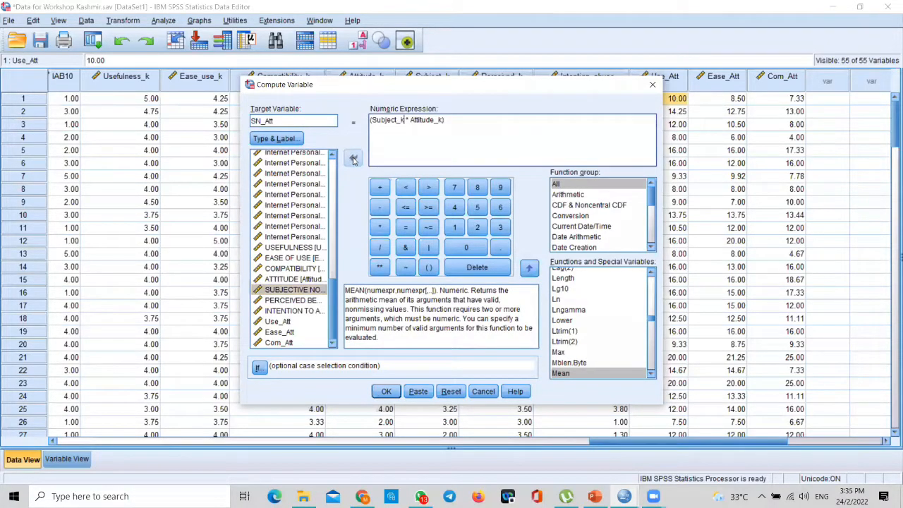
pyautogui.click(388, 392)
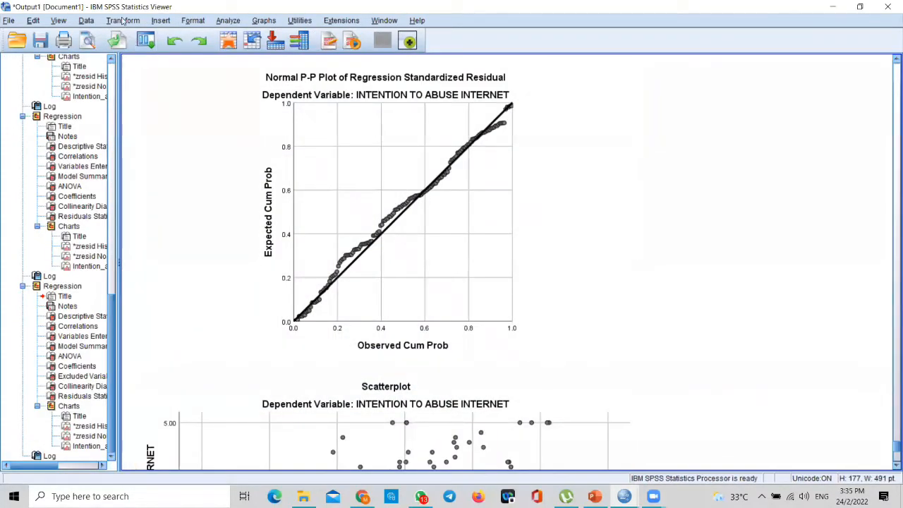
# Begin another Compute Variable transformation with PBC_Att as the target variable
pyautogui.click(122, 22)
pyautogui.click(169, 32)
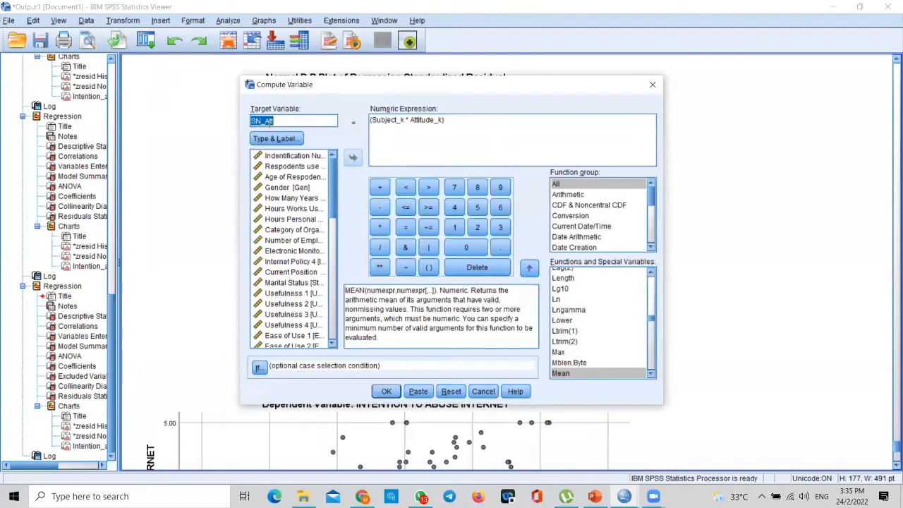
pyautogui.click(260, 120)
pyautogui.press('BackSpace')
pyautogui.press('BackSpace')
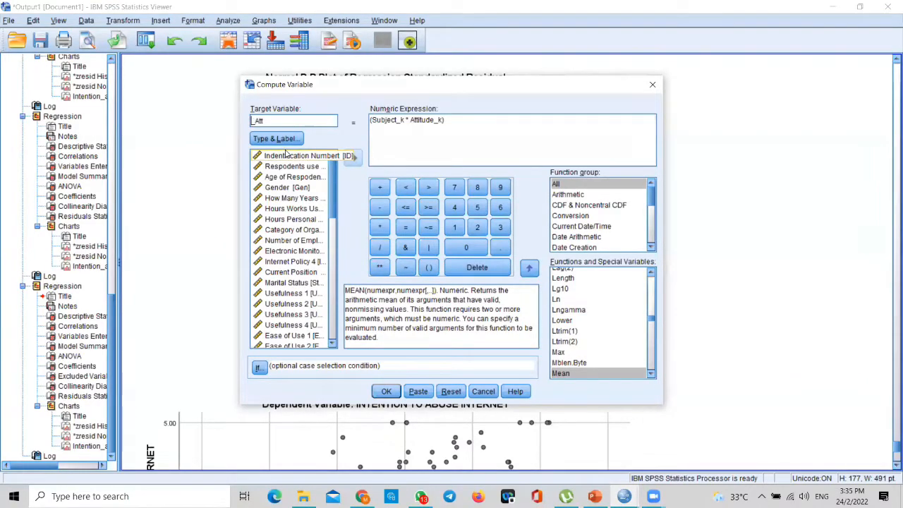
pyautogui.write('PBC')
# Replace Subject_k with Perceived_k in the expression to get (Perceived_k * Attitude_k), and compute the variable
pyautogui.click(406, 121)
pyautogui.press('BackSpace')
pyautogui.press('BackSpace')
pyautogui.press('BackSpace')
pyautogui.press('BackSpace')
pyautogui.press('BackSpace')
pyautogui.press('BackSpace')
pyautogui.press('BackSpace')
pyautogui.press('BackSpace')
pyautogui.press('BackSpace')
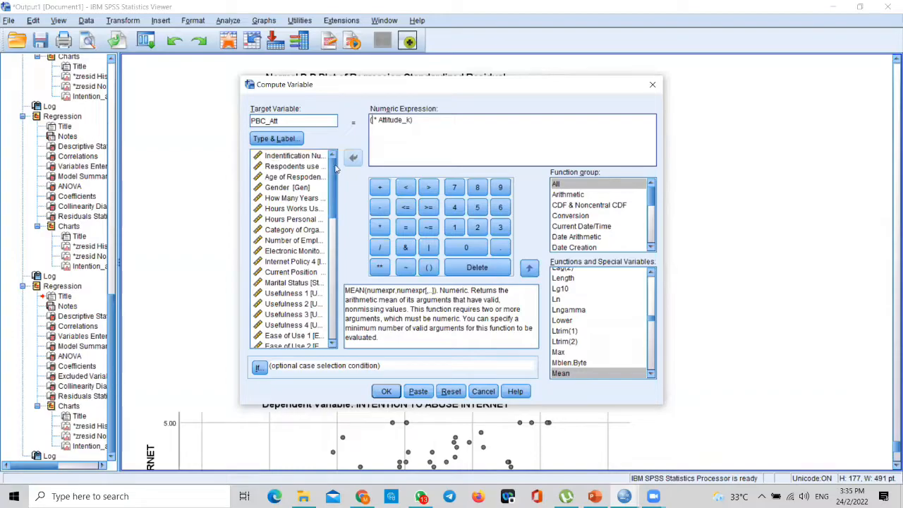
pyautogui.scroll(-10, 337, 169)
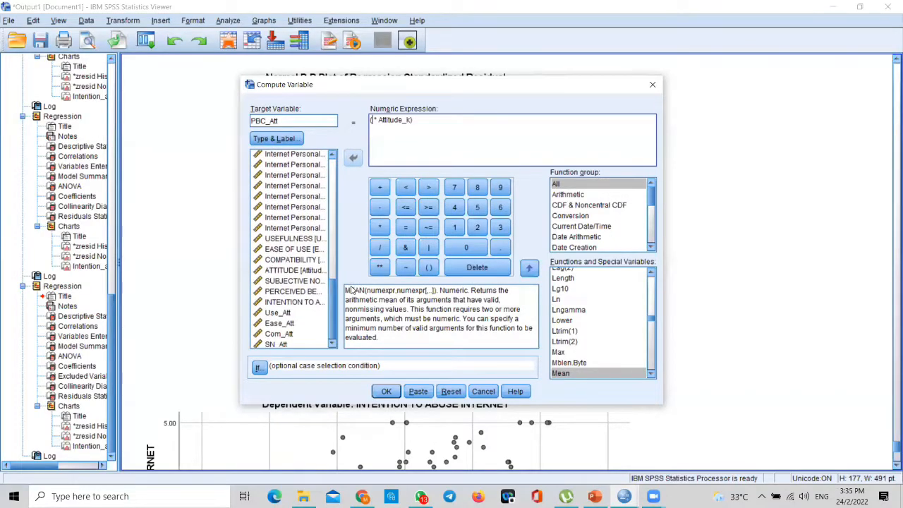
pyautogui.click(297, 291)
pyautogui.click(353, 158)
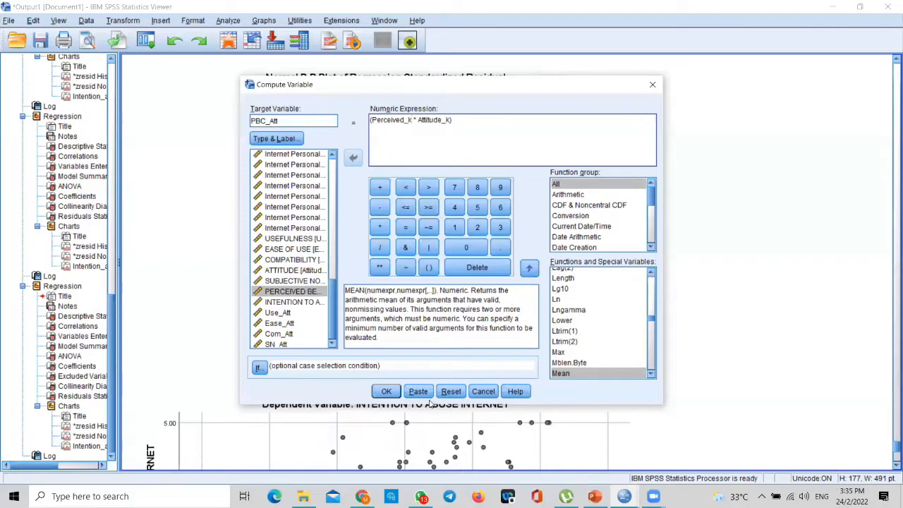
pyautogui.click(387, 392)
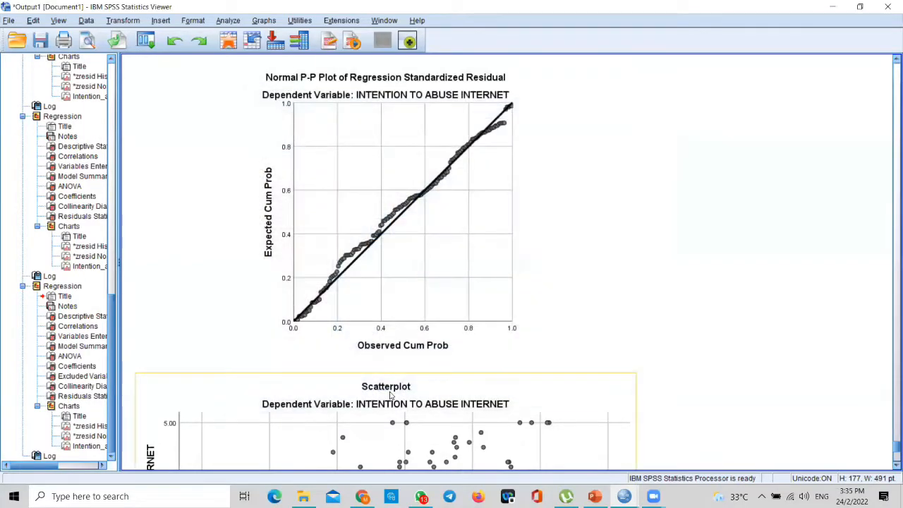
# Bring up the workshop dataset and check the computed interaction columns from Use_Att through PBC_Att
pyautogui.moveTo(628, 491)
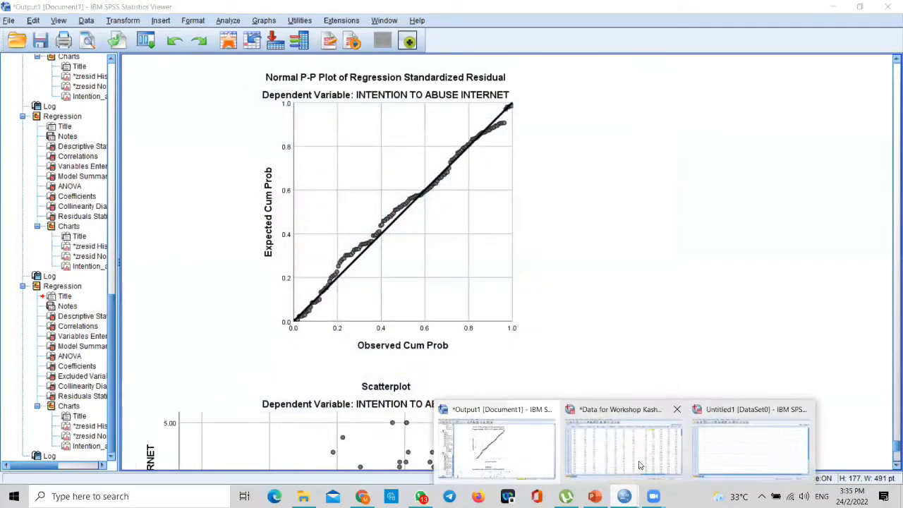
pyautogui.click(641, 462)
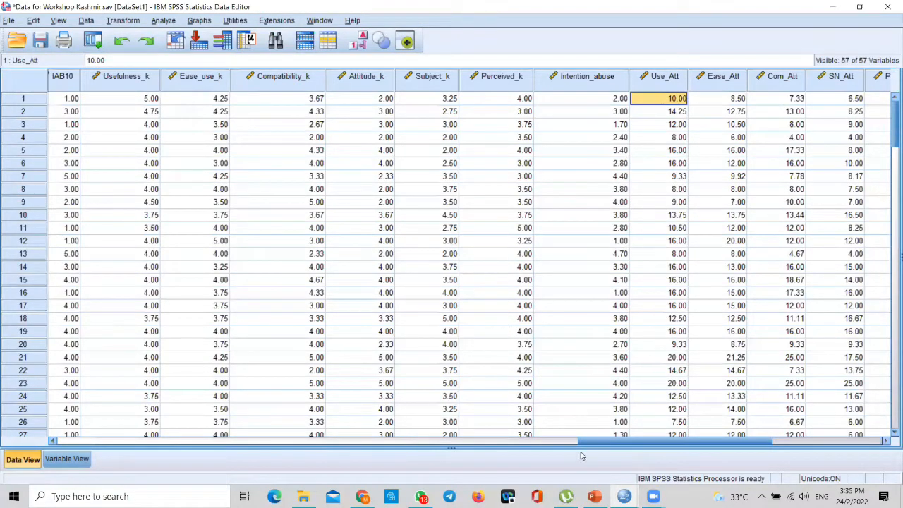
pyautogui.moveTo(604, 443); pyautogui.dragTo(660, 442)
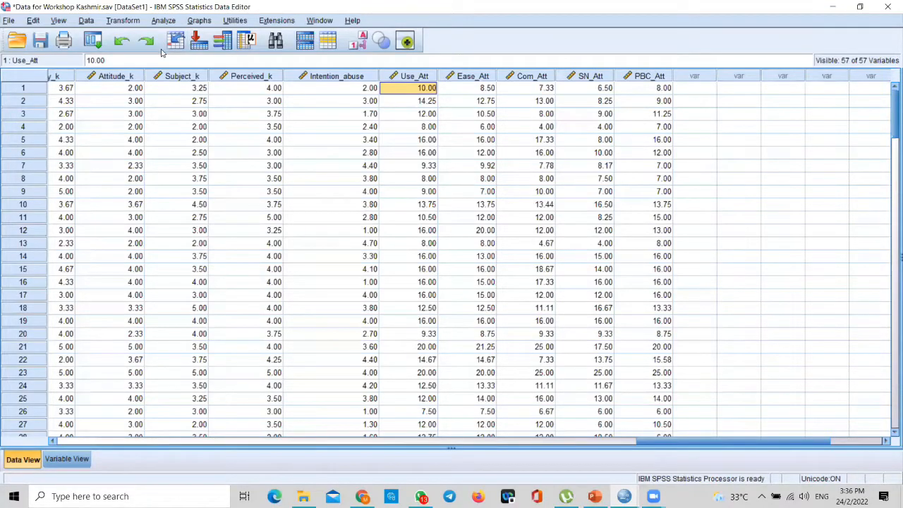
# Open a Linear Regression analysis and reset all its previous settings
pyautogui.click(163, 21)
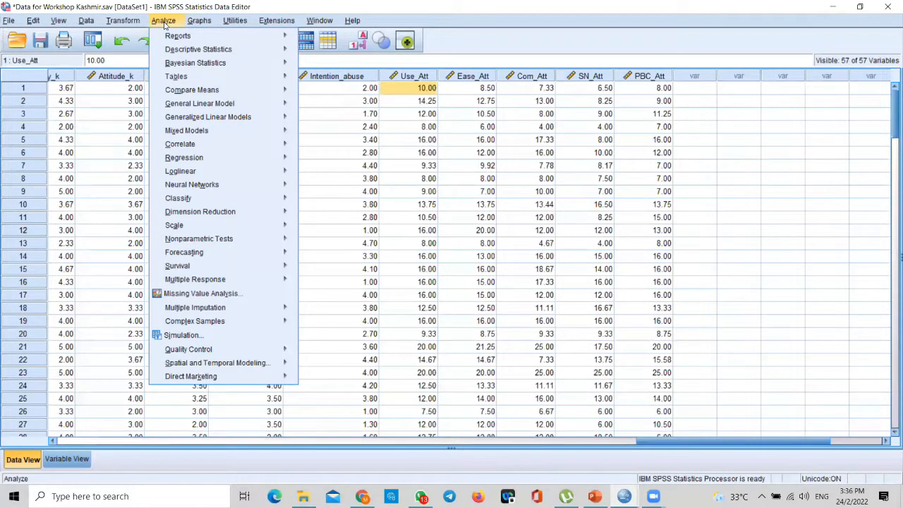
pyautogui.moveTo(229, 163)
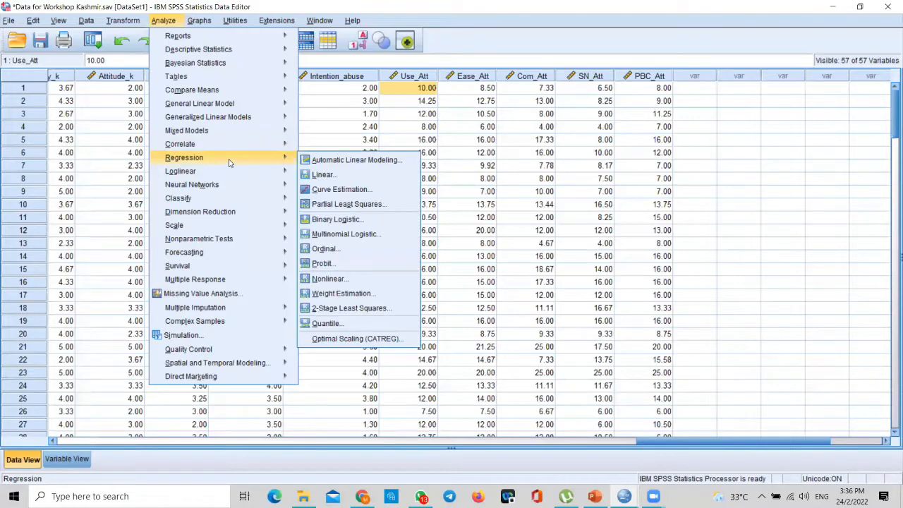
pyautogui.click(336, 176)
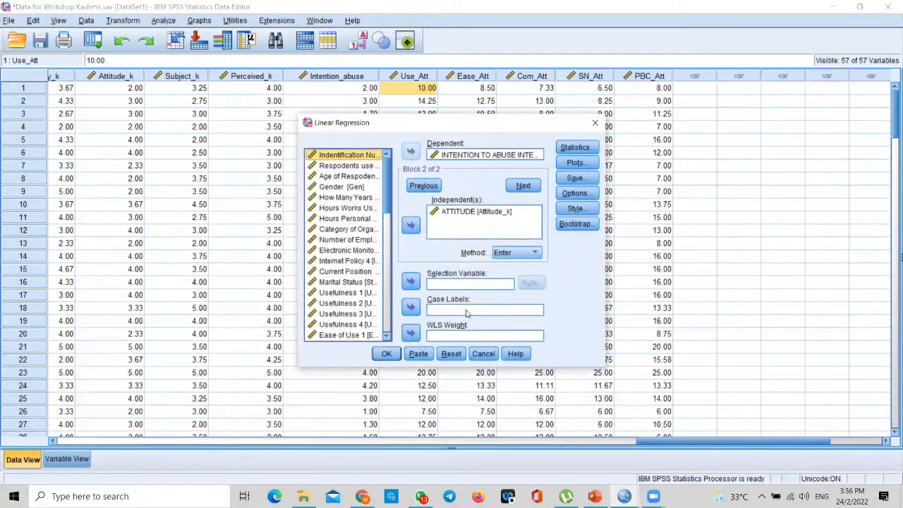
pyautogui.click(456, 358)
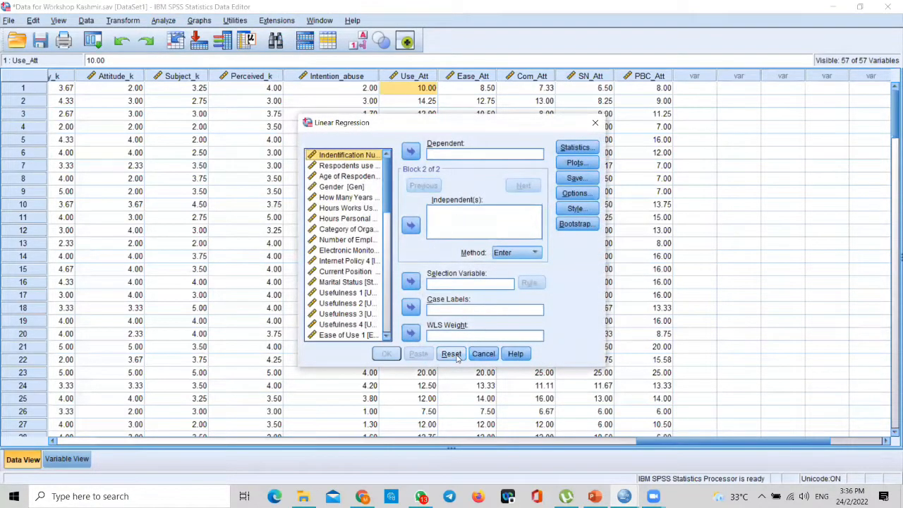
# Assign INTENTION TO ABUSE INTERNET as the dependent variable of the regression
pyautogui.moveTo(387, 203); pyautogui.dragTo(402, 349)
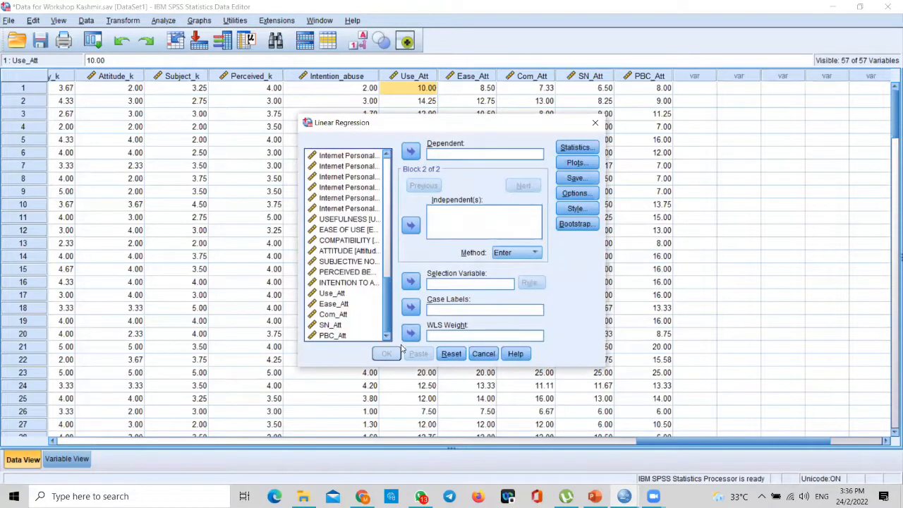
pyautogui.click(357, 282)
pyautogui.click(412, 153)
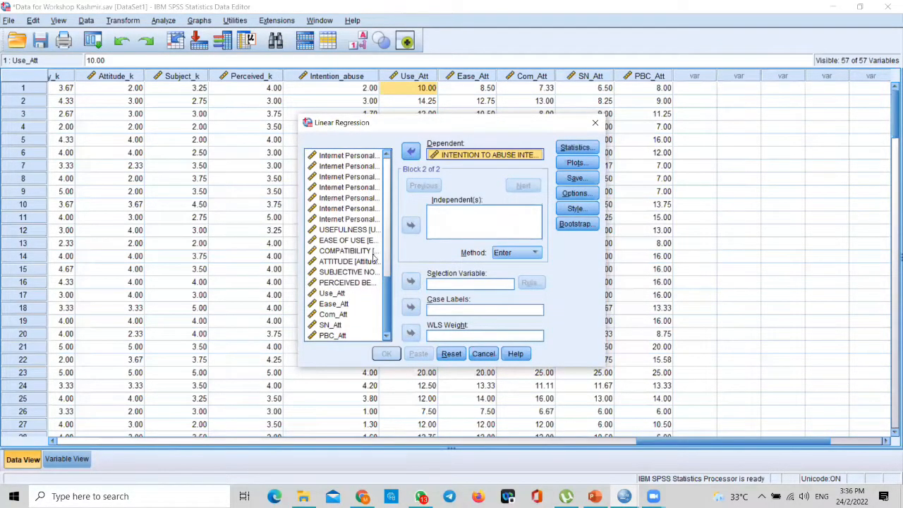
# Add usefulness, ease of use, compatibility, subjective norms and perceived behavioral control as independent variables, leaving out attitude
pyautogui.click(356, 231)
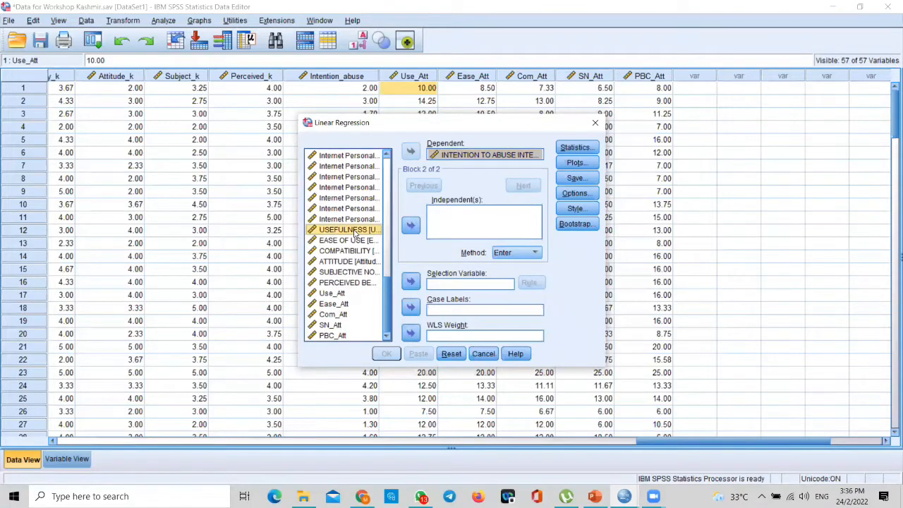
pyautogui.hotkey('shift', 'Down')
pyautogui.hotkey('shift', 'Down')
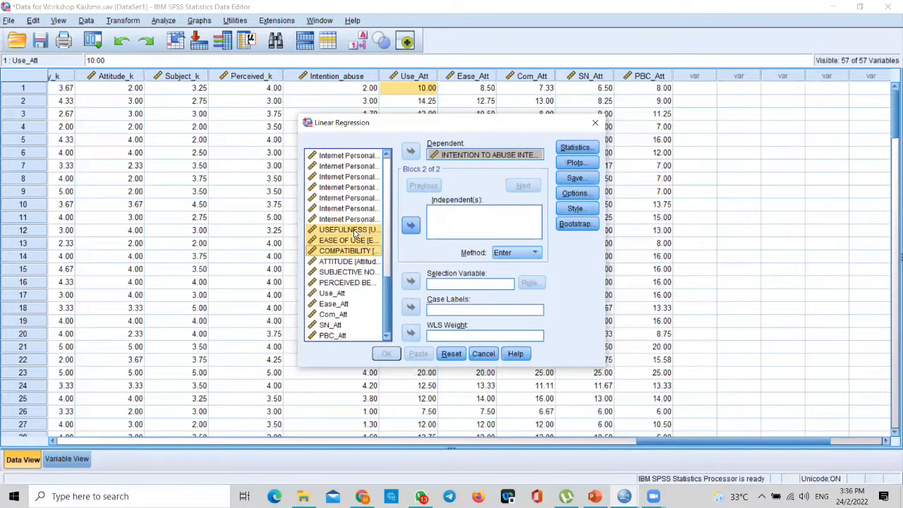
pyautogui.click(411, 225)
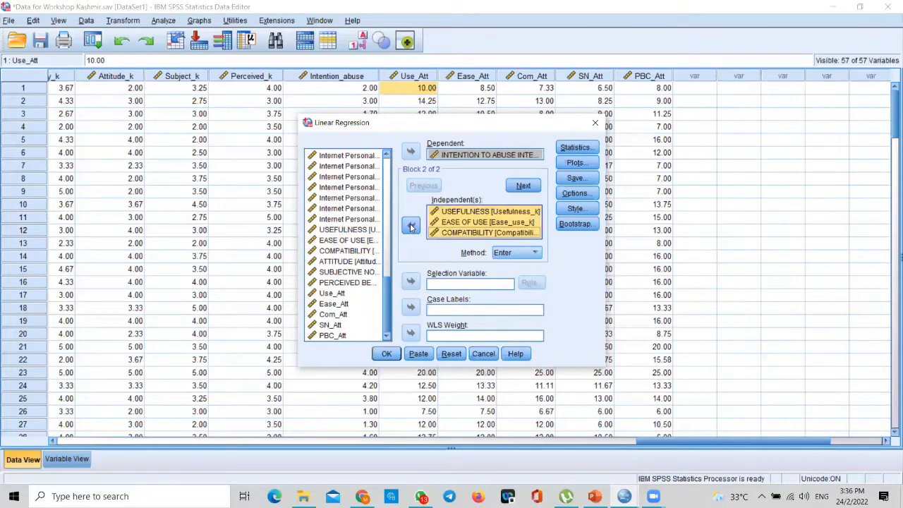
pyautogui.click(339, 272)
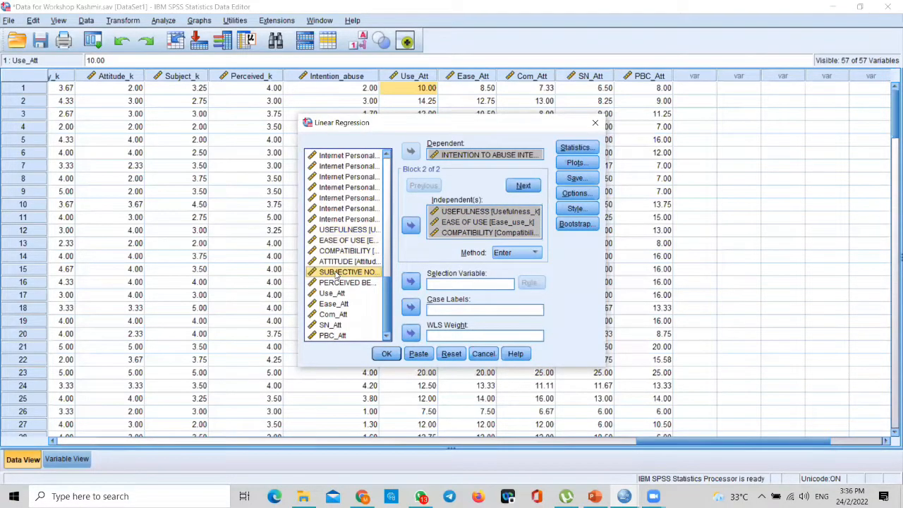
pyautogui.hotkey('shift', 'Down')
pyautogui.click(412, 227)
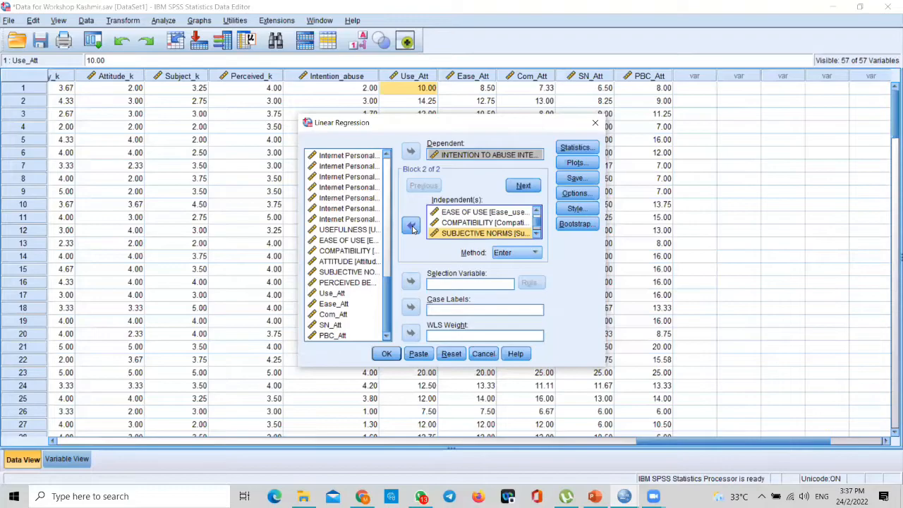
# Switch to PowerPoint to consult the research model with the moderating variable, and return to the regression setup
pyautogui.click(595, 496)
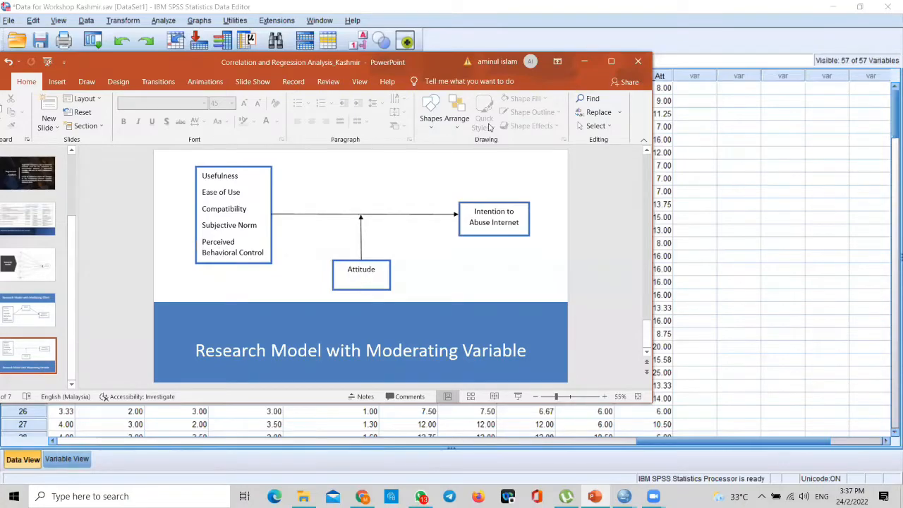
pyautogui.click(584, 61)
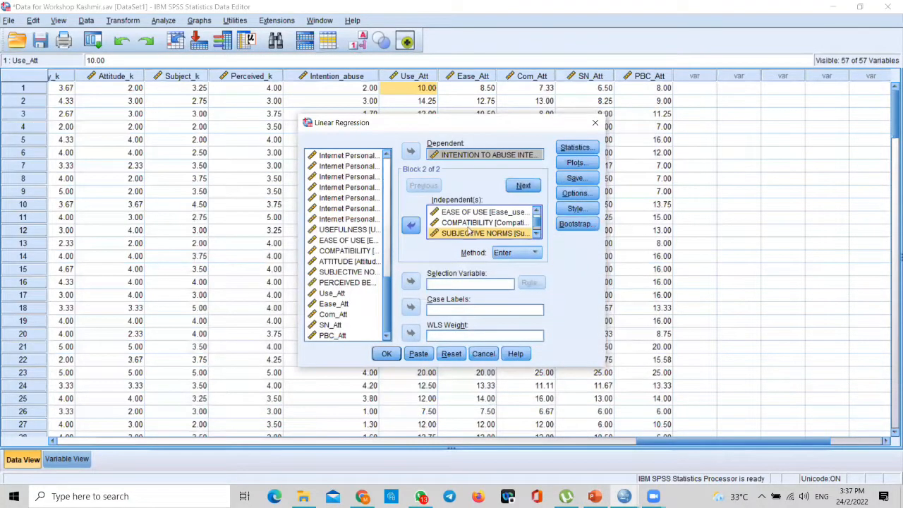
# Remove all the independent variables from the current regression block
pyautogui.click(410, 225)
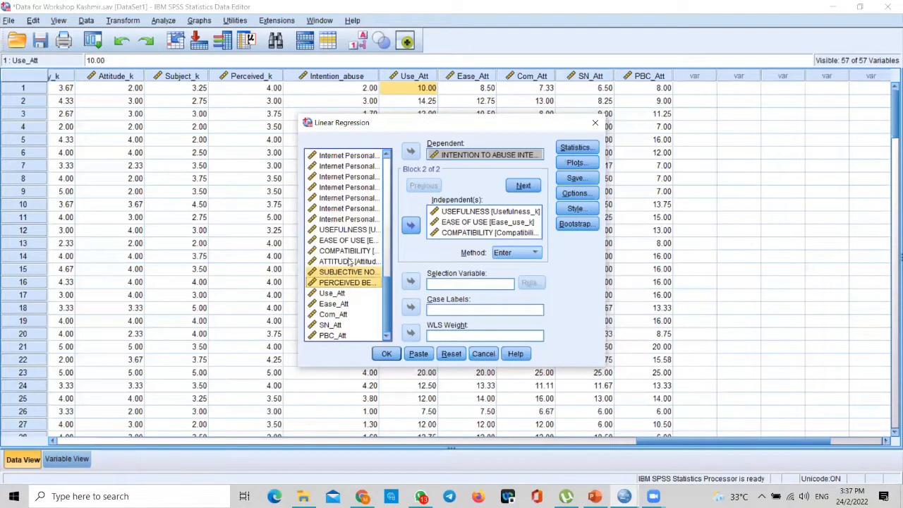
pyautogui.click(344, 231)
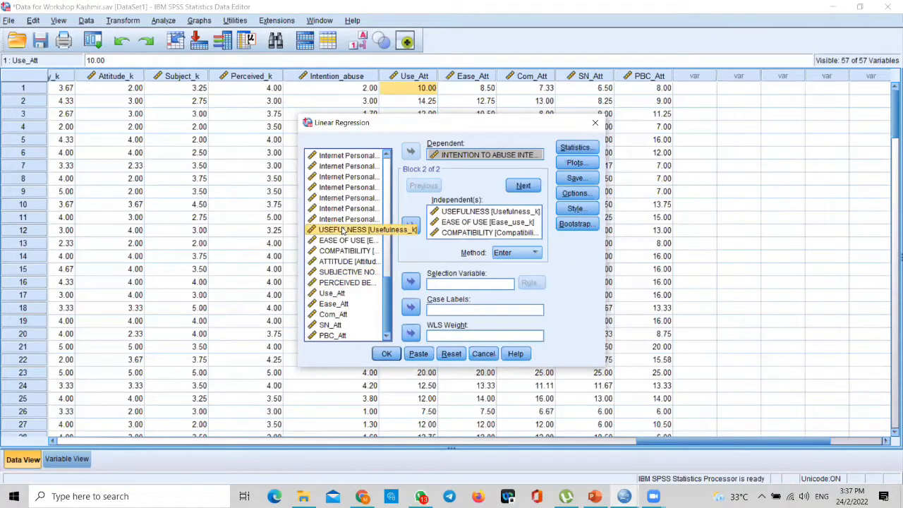
pyautogui.moveTo(345, 230); pyautogui.dragTo(344, 252)
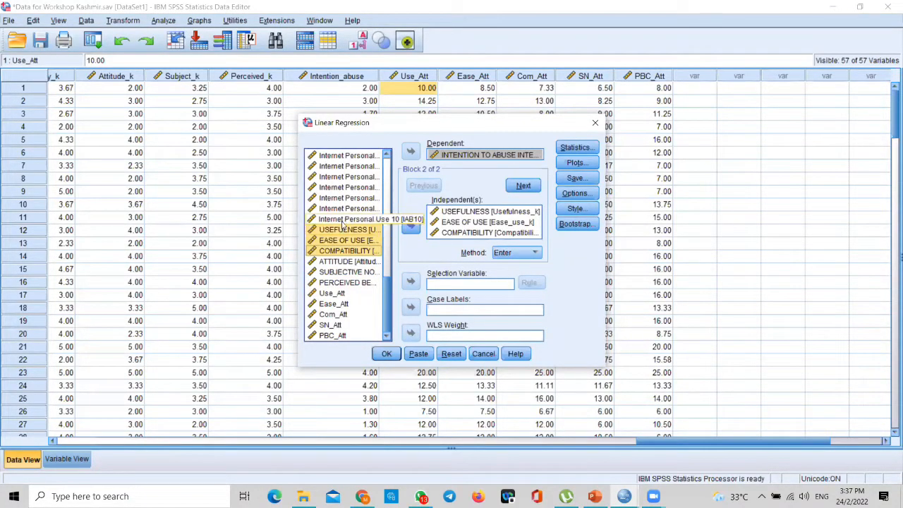
pyautogui.click(410, 226)
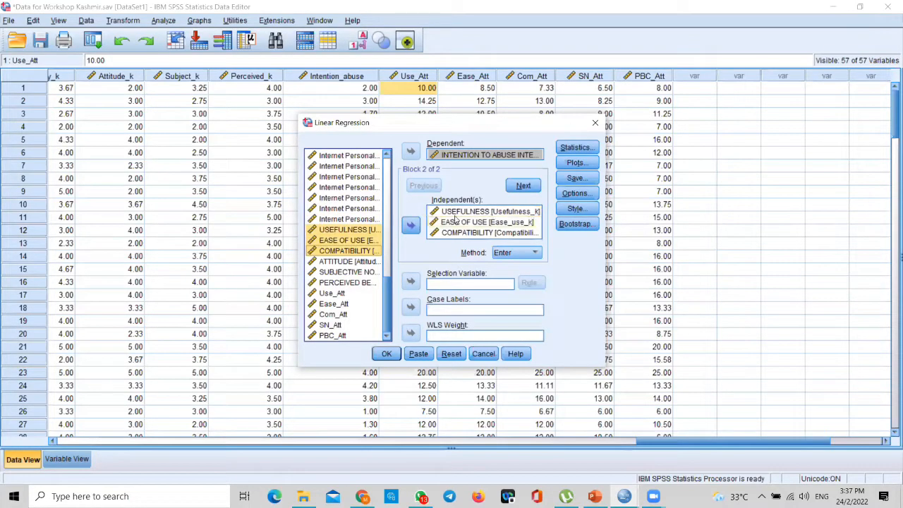
pyautogui.click(467, 212)
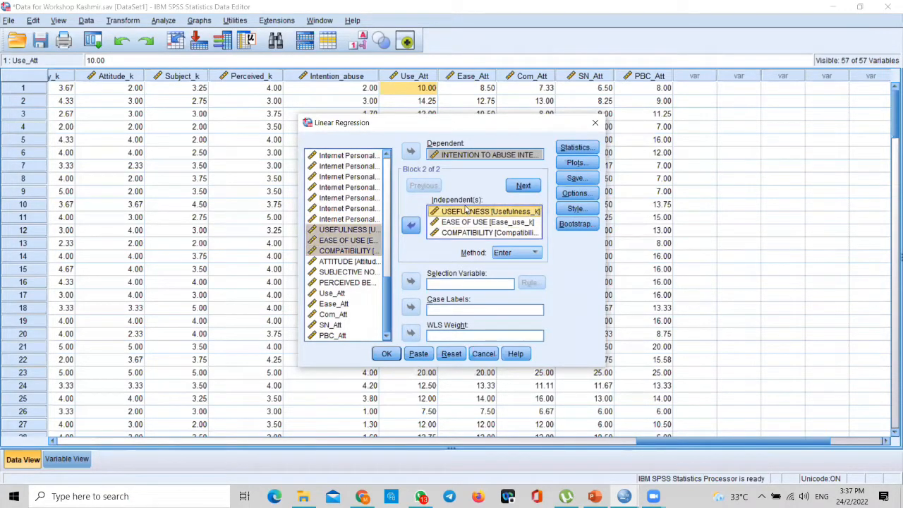
pyautogui.hotkey('ctrl', 'a')
pyautogui.click(410, 225)
# Add usefulness, ease of use, compatibility, subjective norms and perceived behavioral control to the emptied independent block again
pyautogui.click(364, 231)
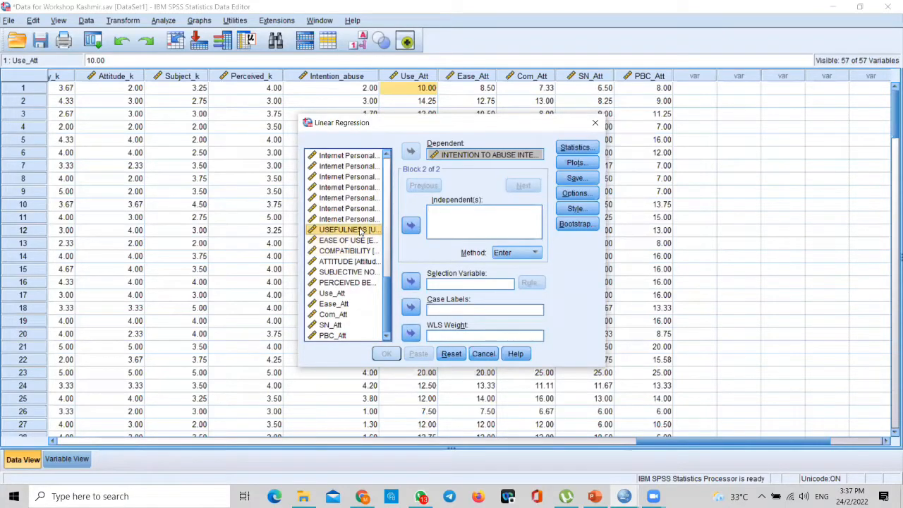
pyautogui.hotkey('shift', 'Down')
pyautogui.hotkey('shift', 'Down')
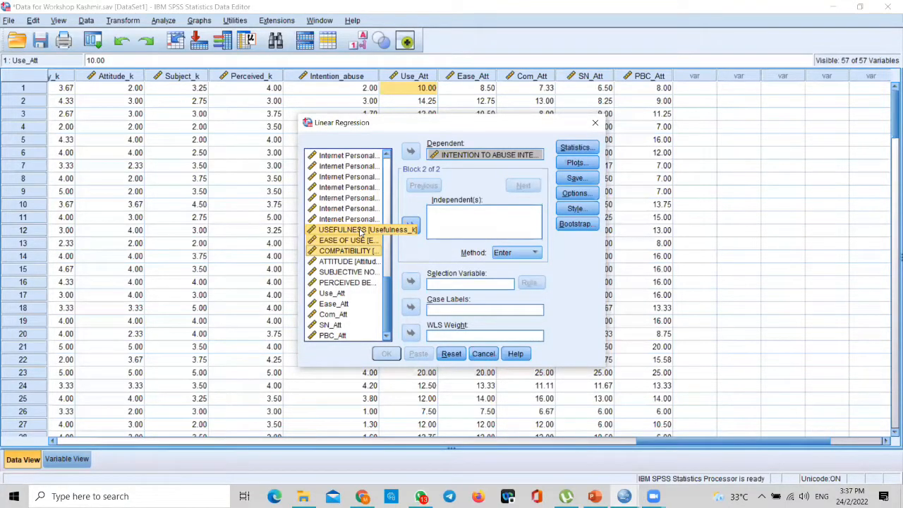
pyautogui.click(411, 225)
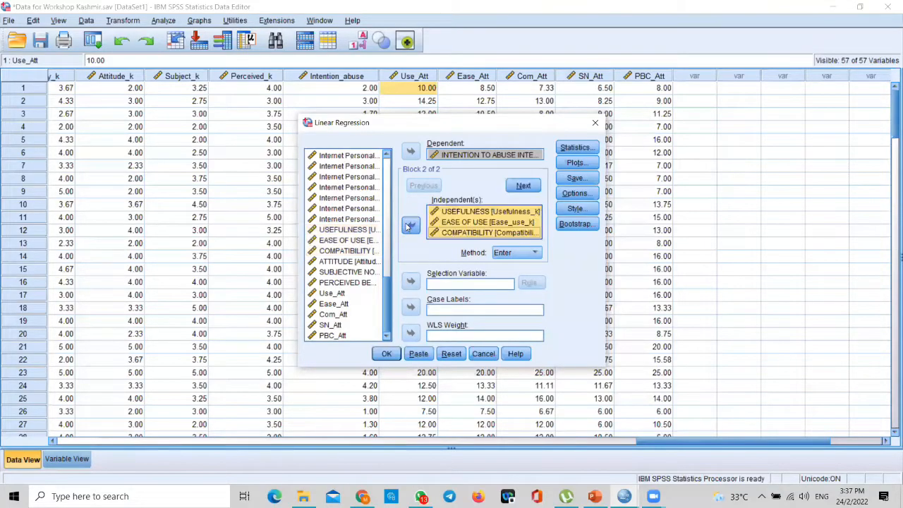
pyautogui.click(341, 264)
pyautogui.hotkey('shift', 'Down')
pyautogui.hotkey('shift', 'Down')
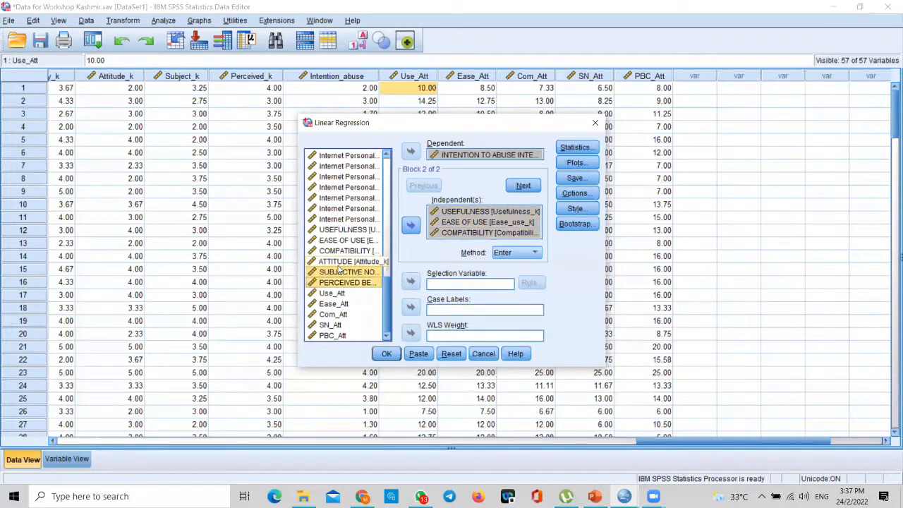
pyautogui.click(411, 225)
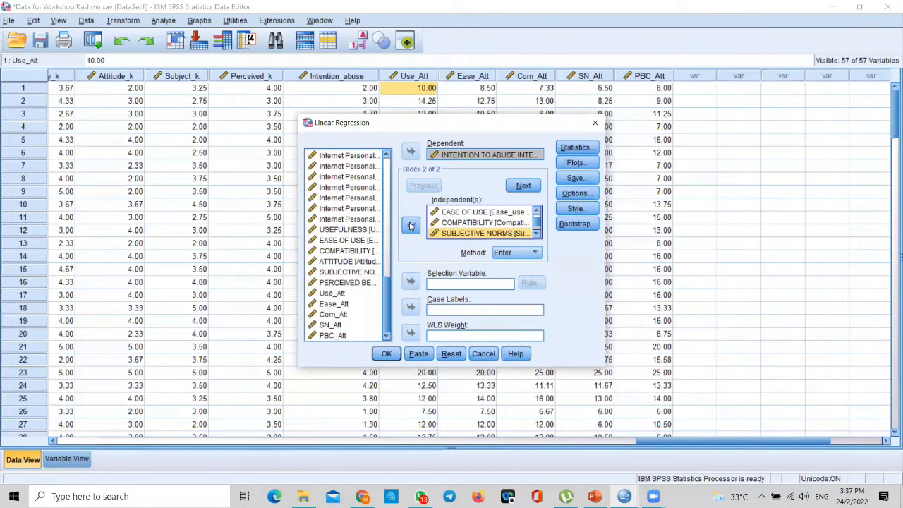
# Reset the regression settings and assign INTENTION TO ABUSE INTERNET as the dependent variable
pyautogui.click(452, 354)
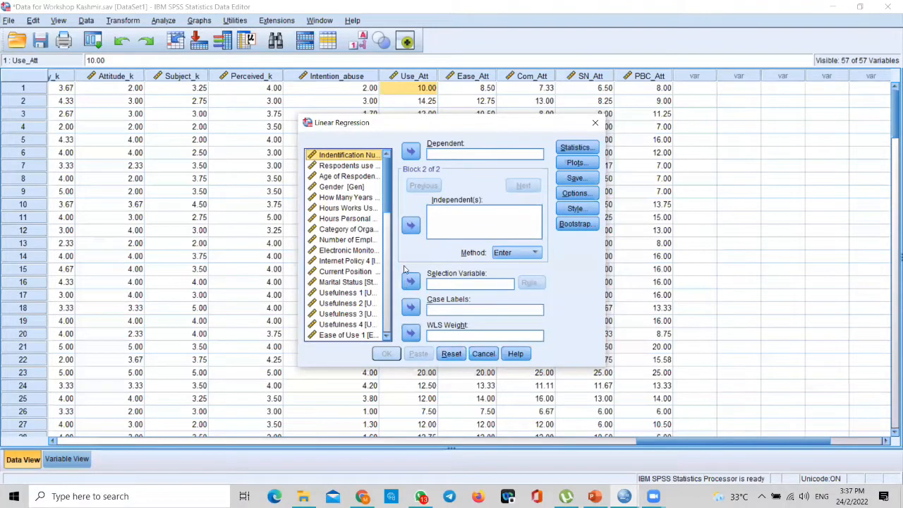
pyautogui.moveTo(388, 200); pyautogui.dragTo(393, 355)
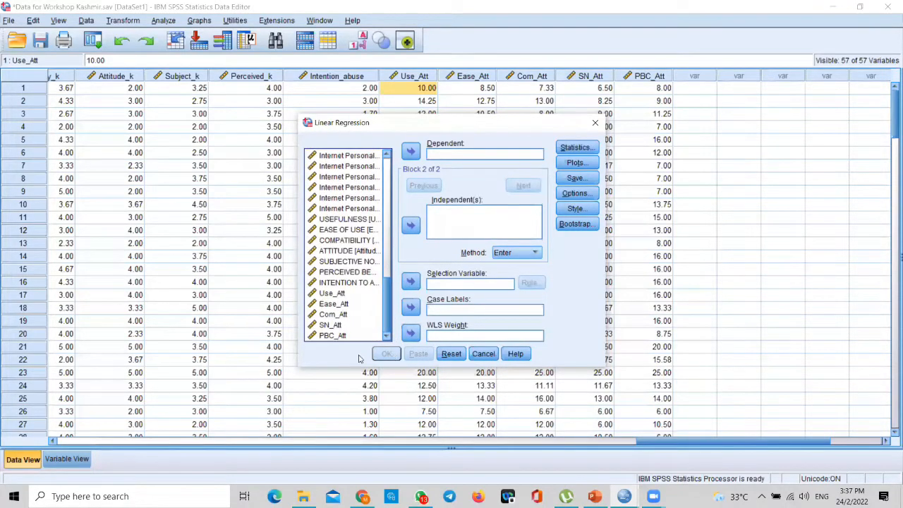
pyautogui.click(348, 285)
pyautogui.click(411, 151)
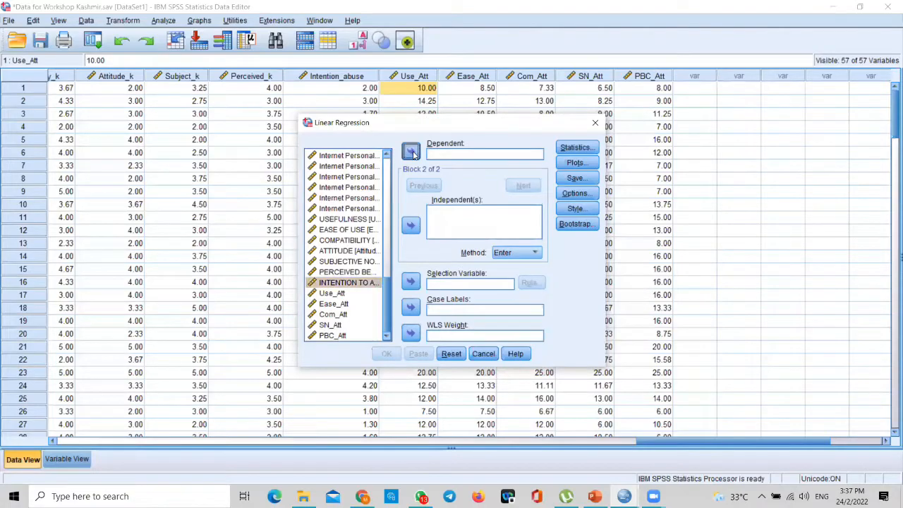
# Add usefulness, ease of use, compatibility, subjective norms and perceived behavioral control as the first block of independent variables
pyautogui.click(353, 231)
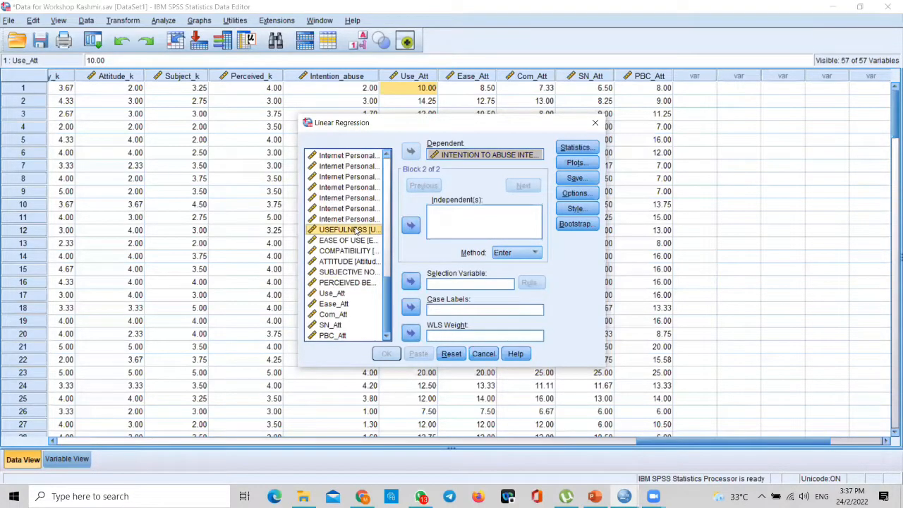
pyautogui.hotkey('shift', 'Down')
pyautogui.hotkey('shift', 'Down')
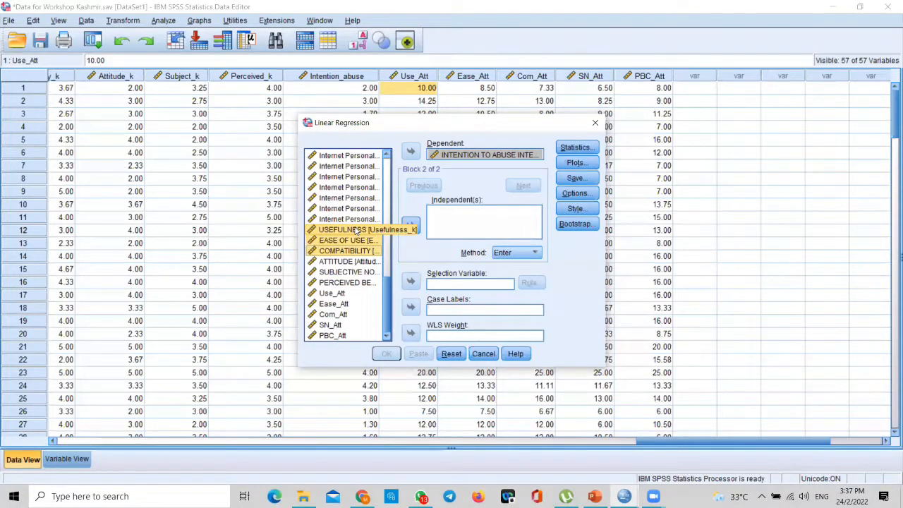
pyautogui.click(411, 225)
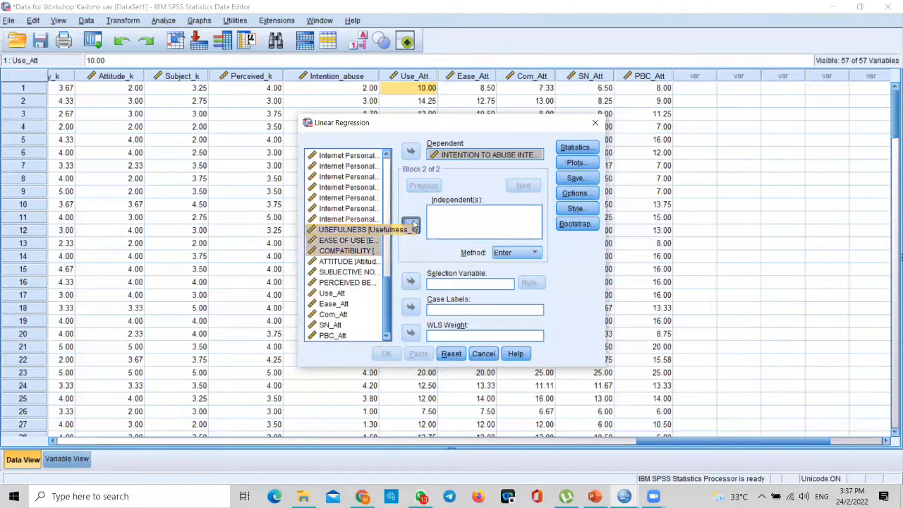
pyautogui.click(332, 273)
pyautogui.hotkey('shift', 'Down')
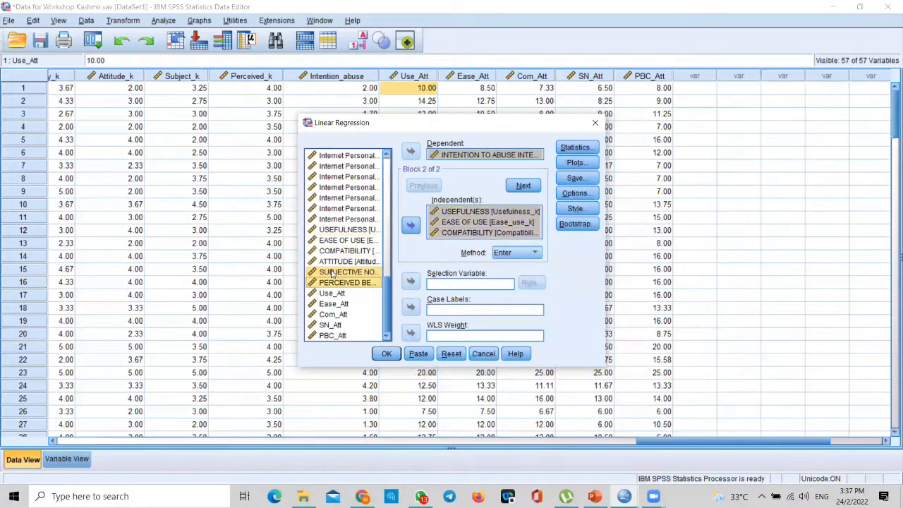
pyautogui.click(411, 224)
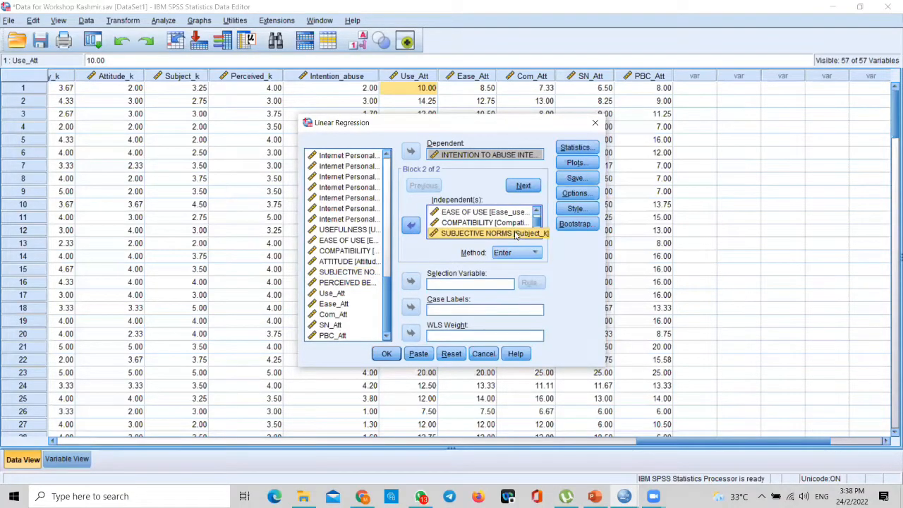
pyautogui.scroll(1, 520, 236)
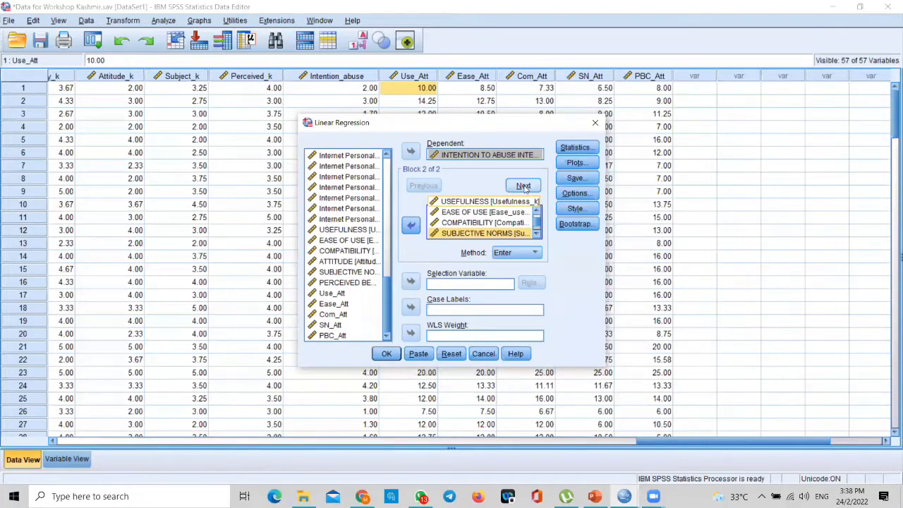
# Start a second regression block and add ATTITUDE as its only independent variable
pyautogui.click(524, 187)
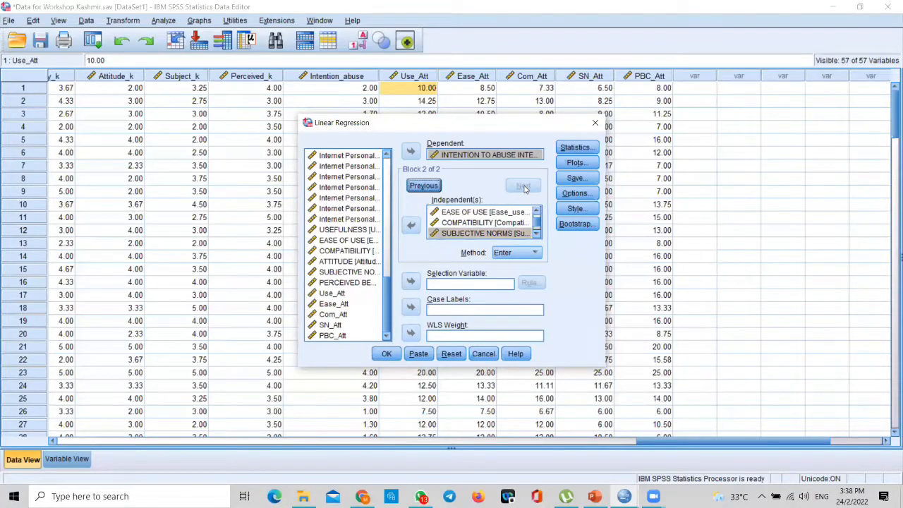
pyautogui.click(464, 213)
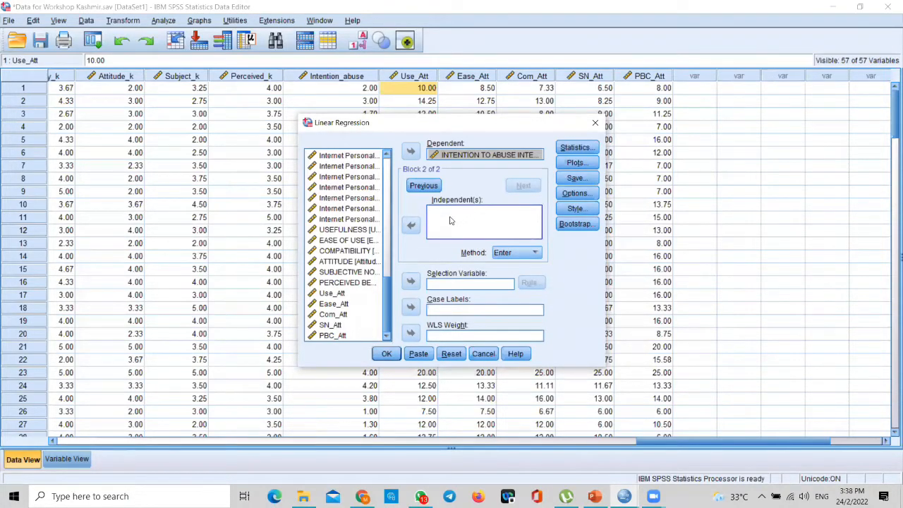
pyautogui.click(349, 261)
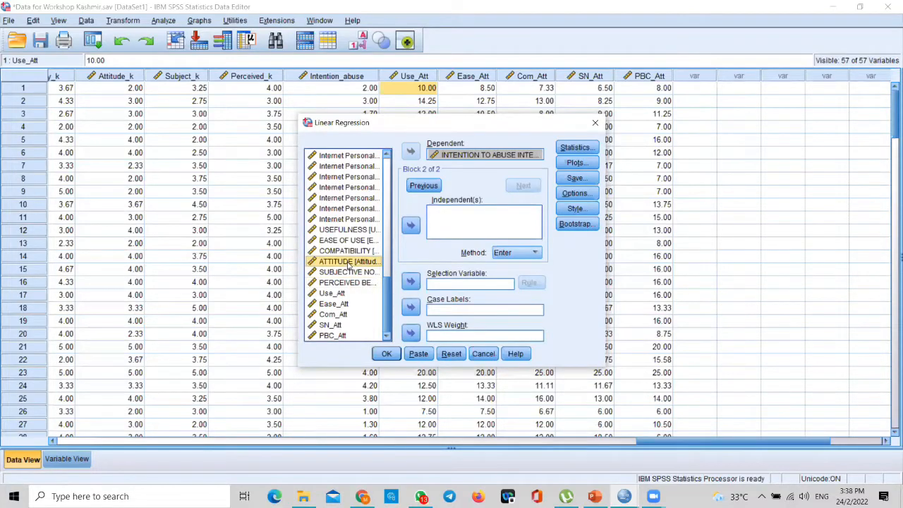
pyautogui.click(414, 227)
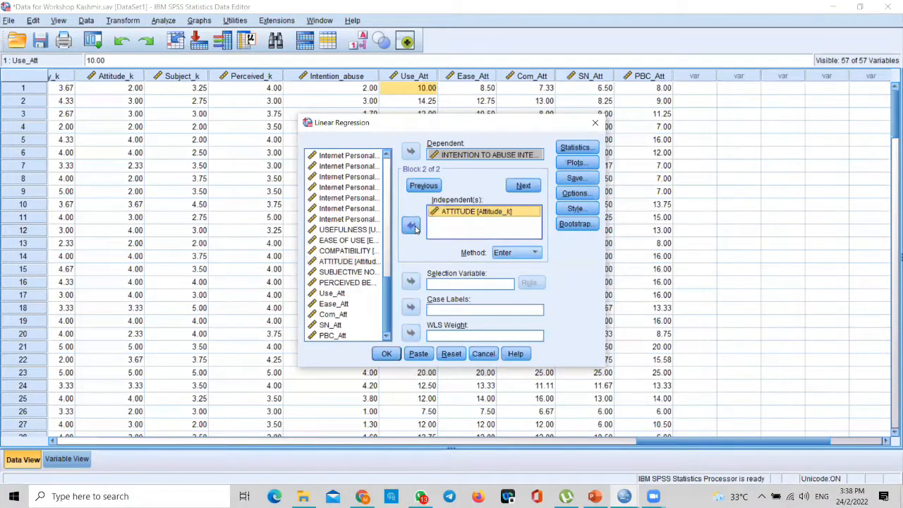
# Create a third regression block containing the interaction variables Use_Att, Ease_Att, Com_Att, SN_Att and PBC_Att
pyautogui.click(523, 187)
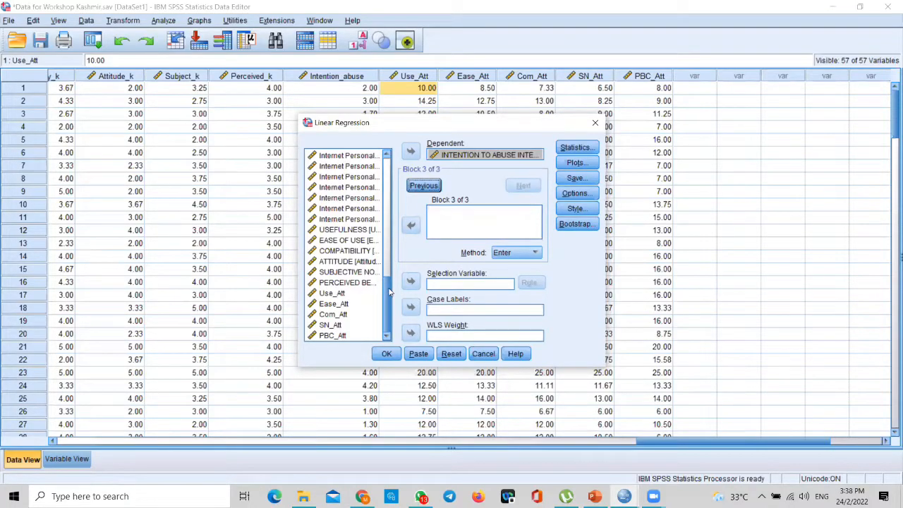
pyautogui.click(332, 295)
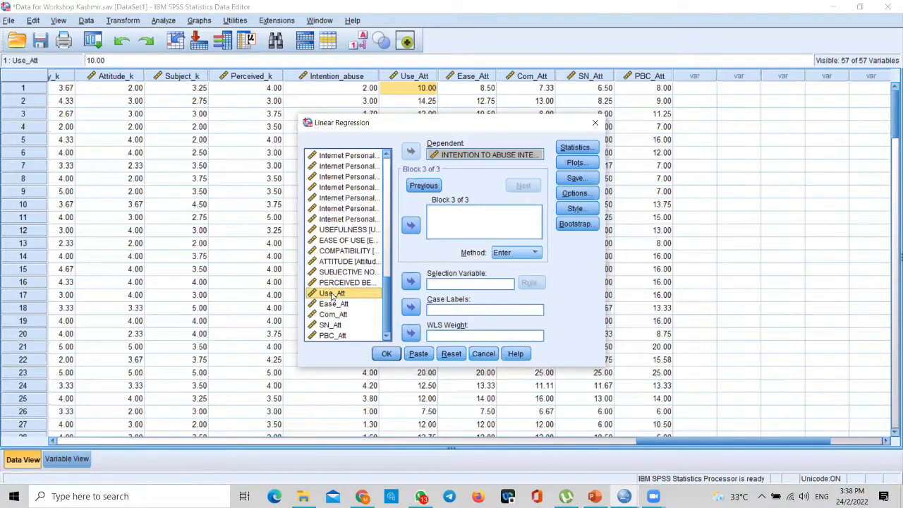
pyautogui.hotkey('shift', 'Down')
pyautogui.hotkey('shift', 'Down')
pyautogui.hotkey('shift', 'Down')
pyautogui.hotkey('shift', 'Down')
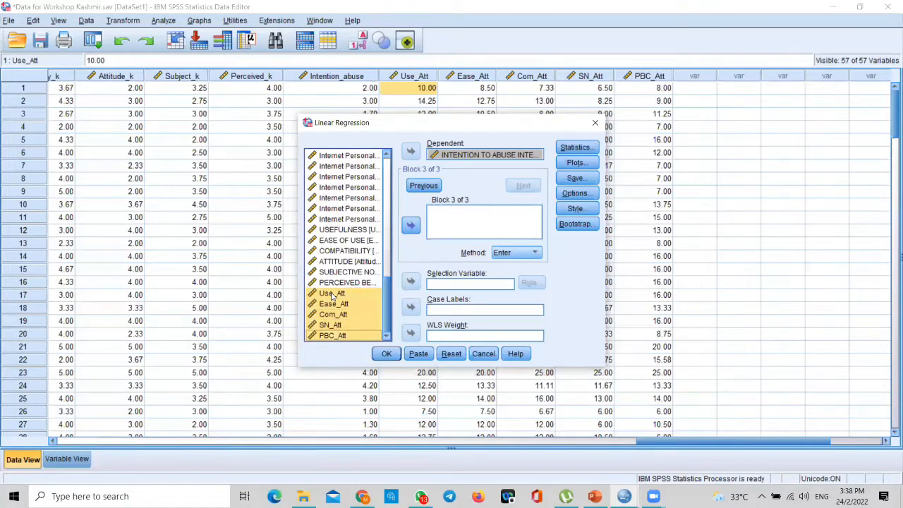
pyautogui.click(410, 227)
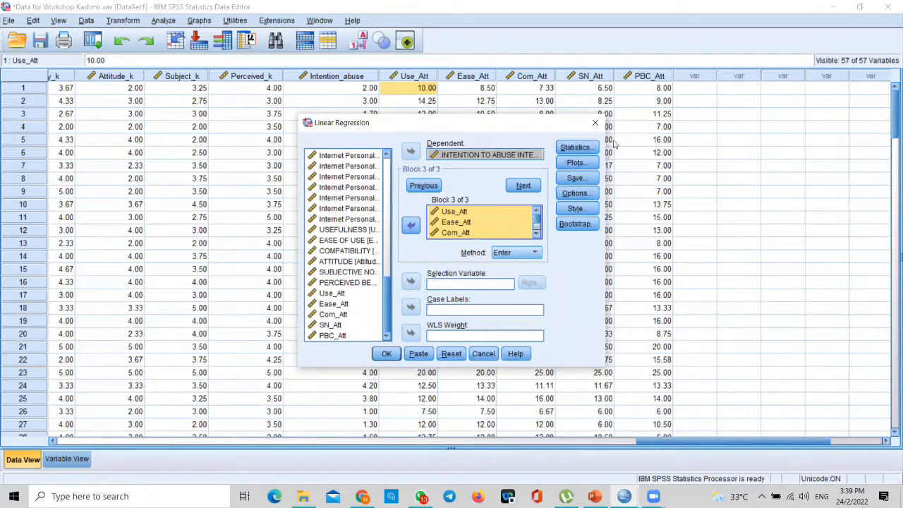
# Include R squared change, descriptives, collinearity diagnostics, Durbin-Watson and casewise diagnostics in the regression statistics
pyautogui.click(577, 148)
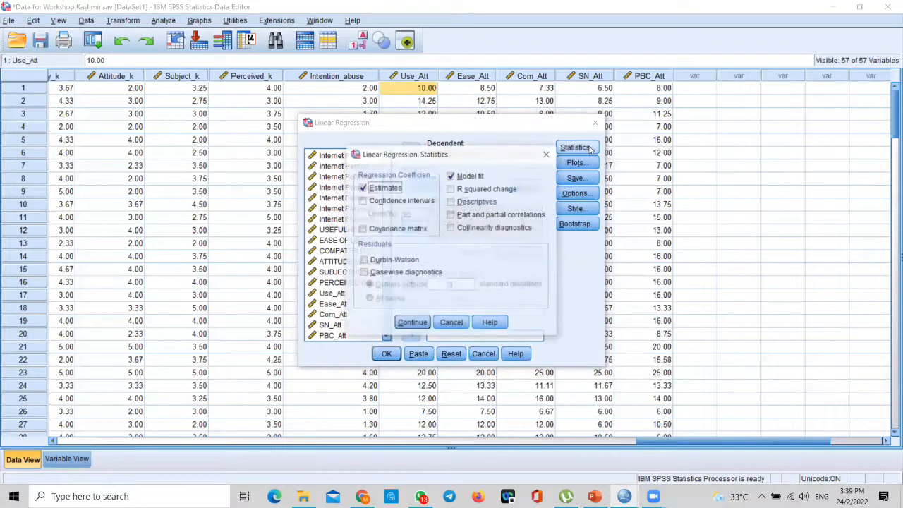
pyautogui.click(451, 202)
pyautogui.click(451, 228)
pyautogui.click(364, 260)
pyautogui.click(363, 272)
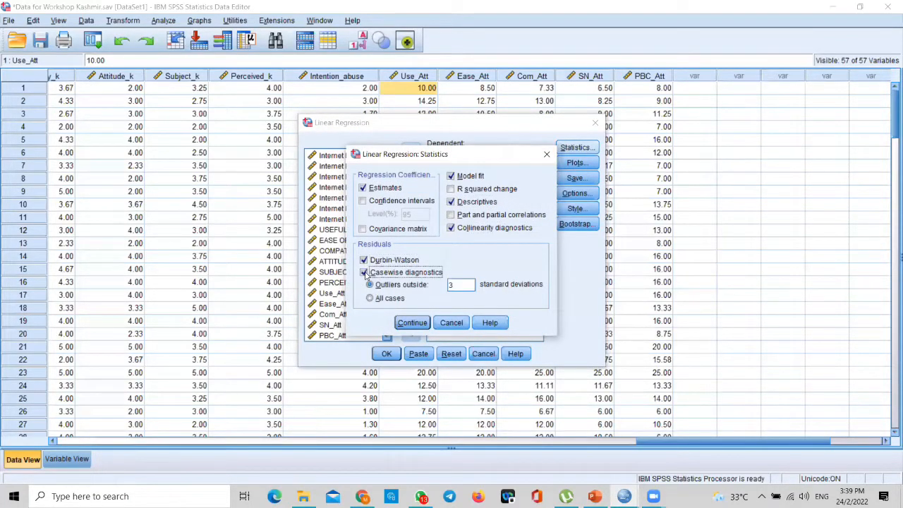
pyautogui.click(451, 189)
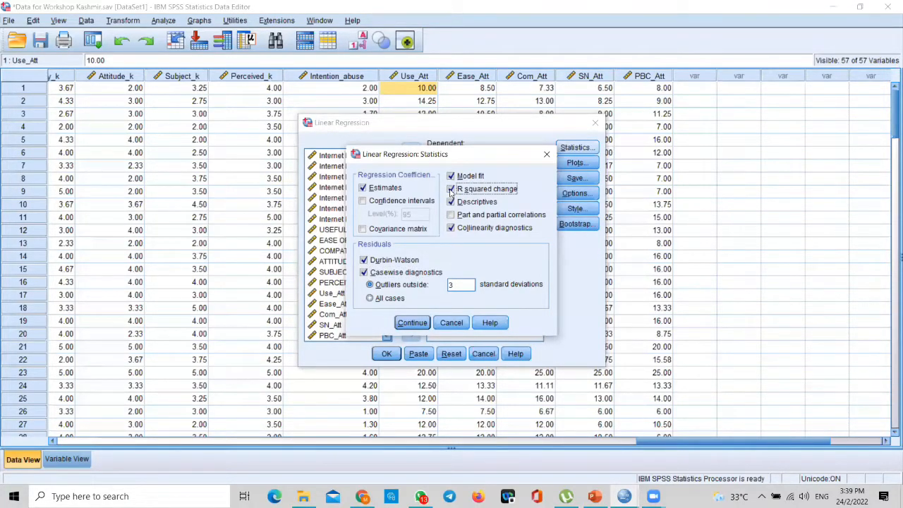
pyautogui.click(422, 324)
# Set the scatterplot to DEPENDNT on Y and *ZPRED on X, include the histogram and normal probability plot, and run the regression
pyautogui.click(576, 164)
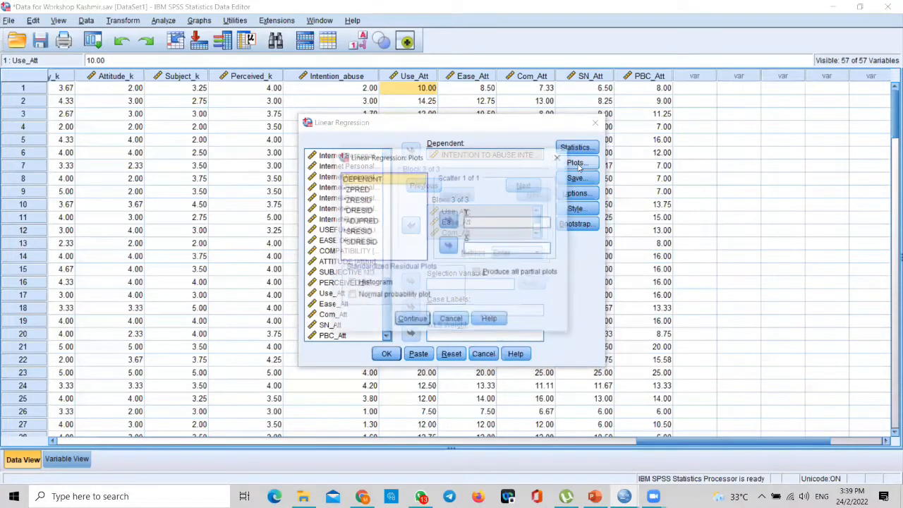
pyautogui.click(449, 220)
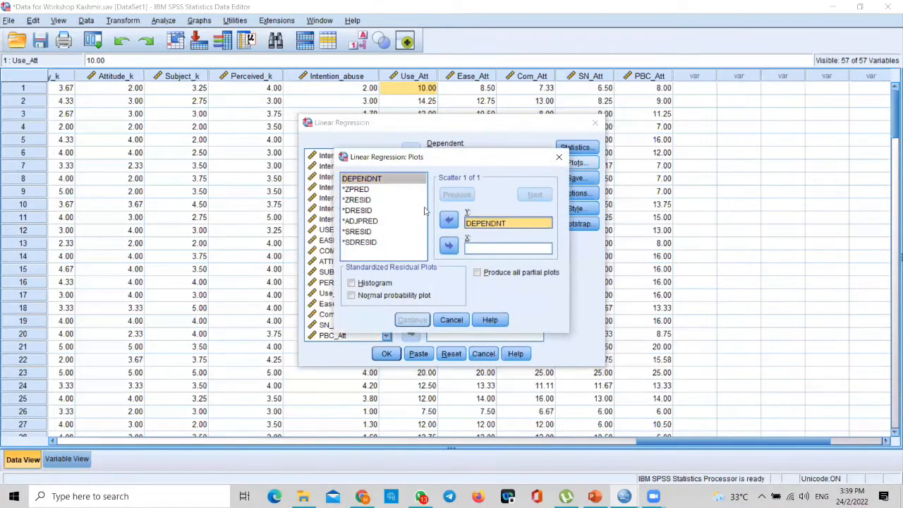
pyautogui.click(358, 189)
pyautogui.click(448, 244)
pyautogui.click(352, 283)
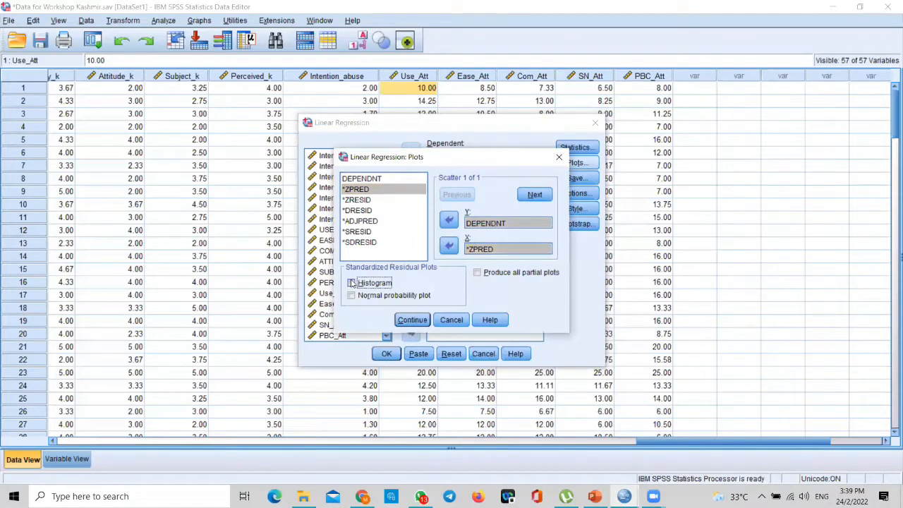
pyautogui.click(352, 295)
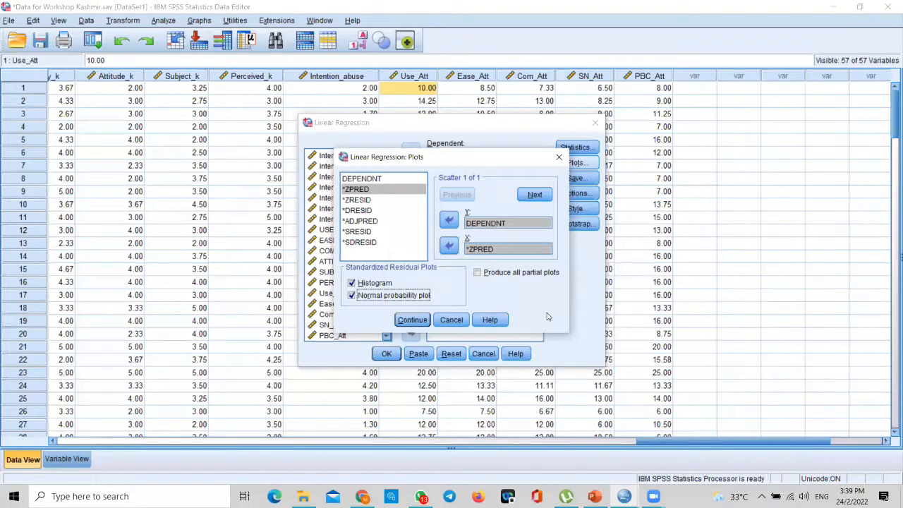
pyautogui.click(413, 320)
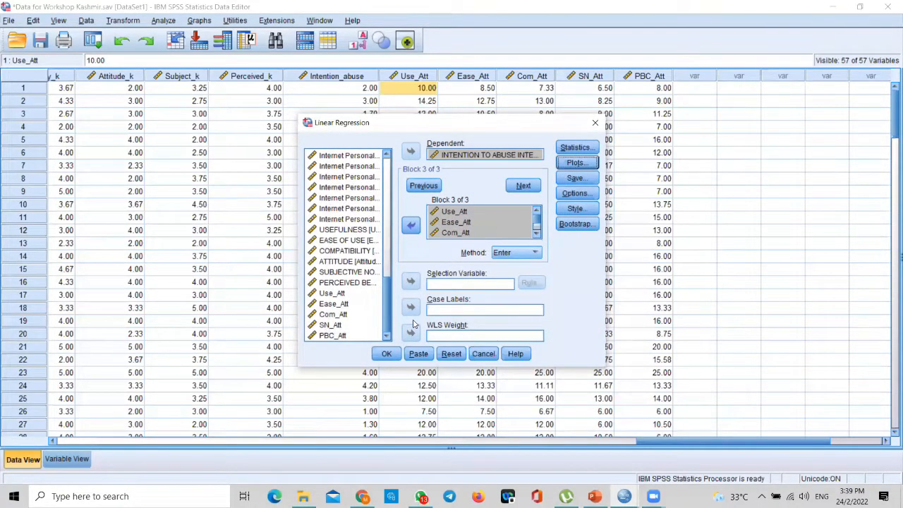
pyautogui.click(388, 355)
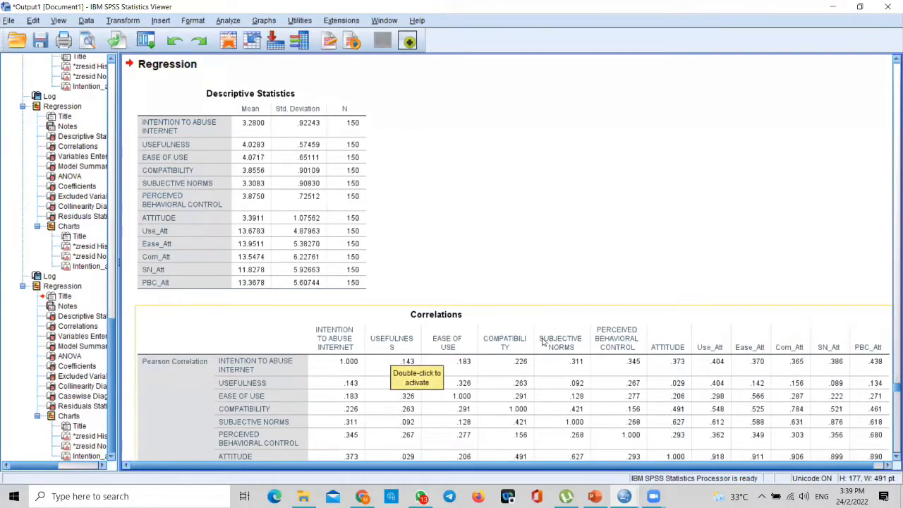
# Examine the new regression output from the command syntax through the variables entered per block to the R square changes in the Model Summary
pyautogui.scroll(3, 544, 342)
pyautogui.scroll(8, 542, 342)
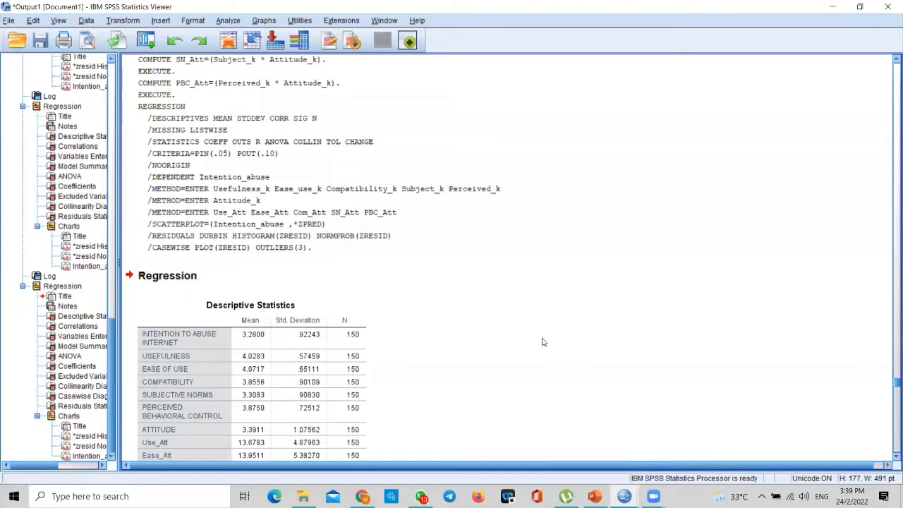
pyautogui.scroll(-20, 543, 342)
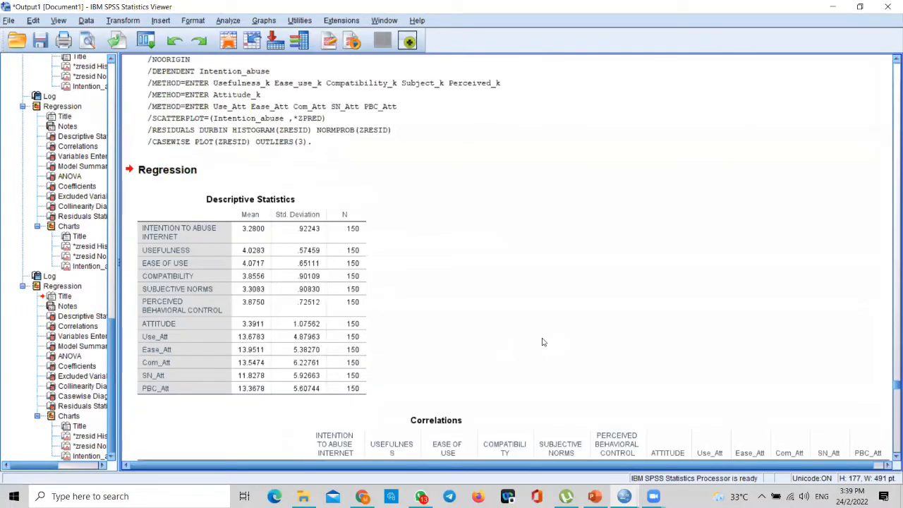
pyautogui.scroll(-15, 543, 343)
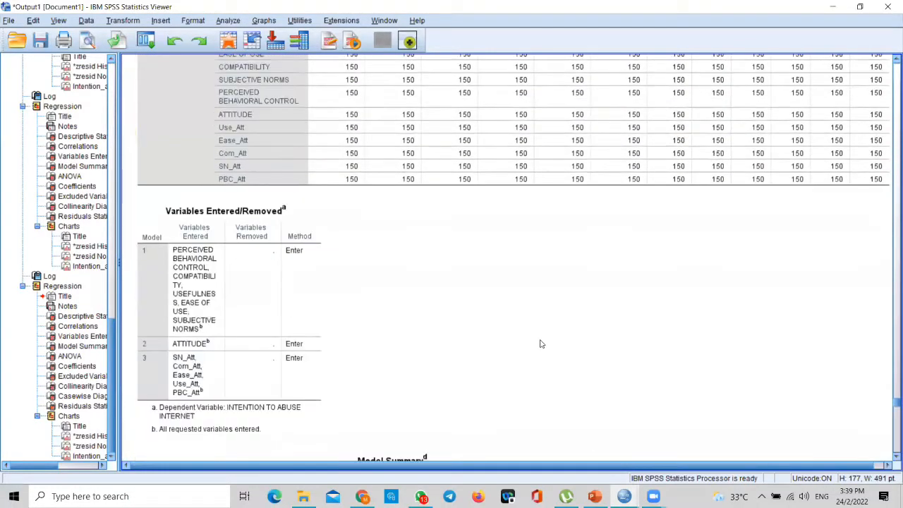
pyautogui.click(156, 99)
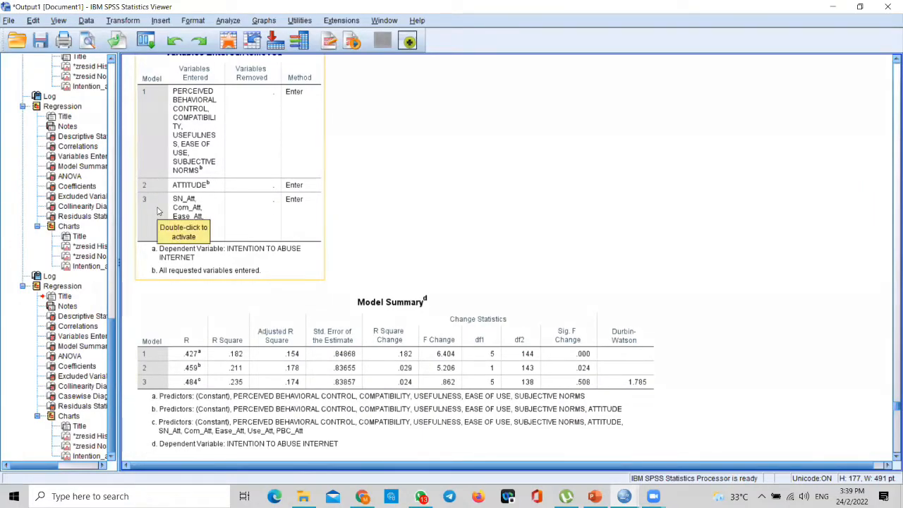
pyautogui.click(384, 295)
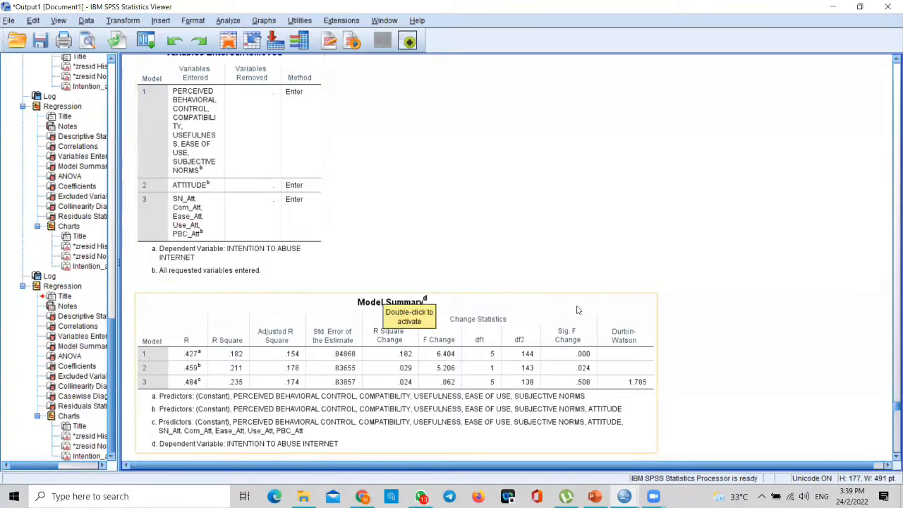
pyautogui.scroll(-2, 580, 310)
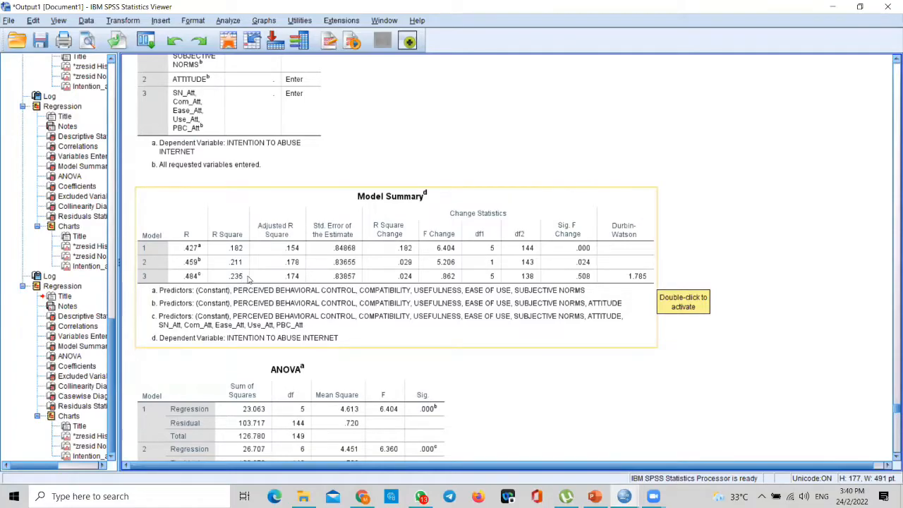
# Examine the ANOVA and Coefficients tables, checking the significance of the interaction terms in model 3
pyautogui.scroll(-5, 248, 279)
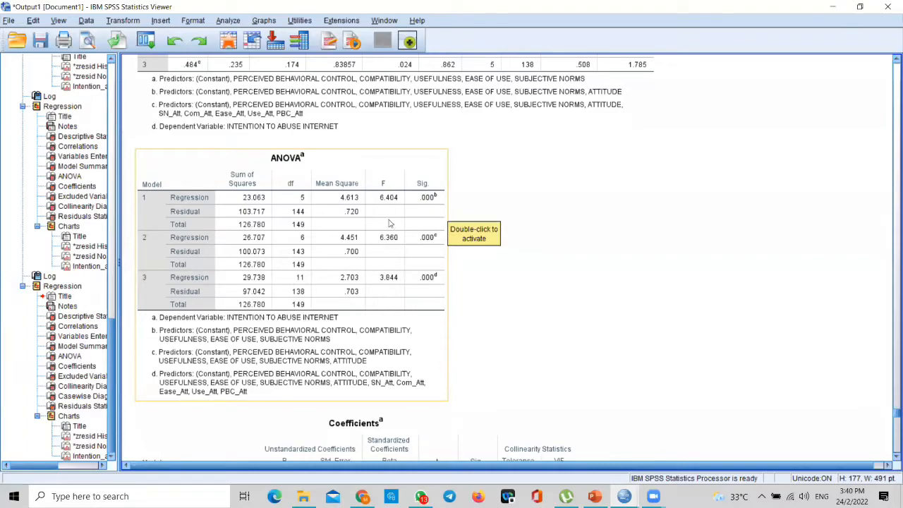
pyautogui.scroll(-3, 408, 286)
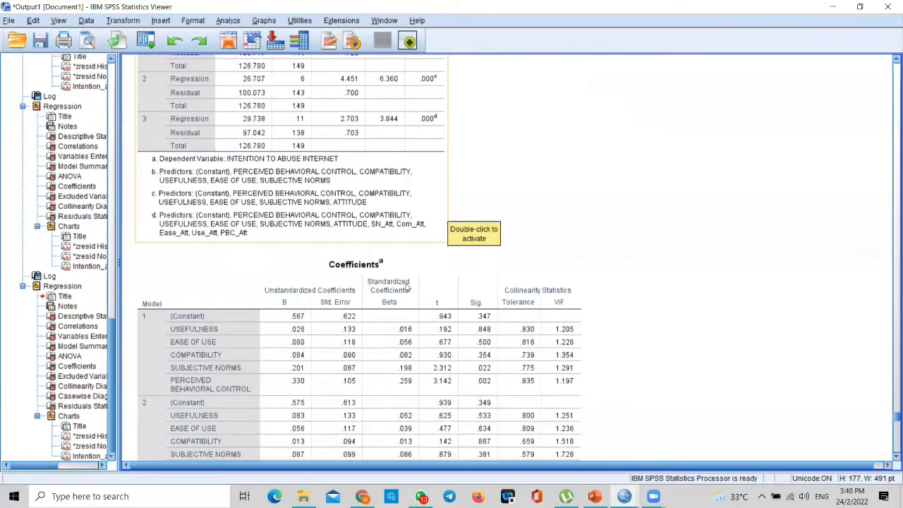
pyautogui.scroll(-3, 407, 286)
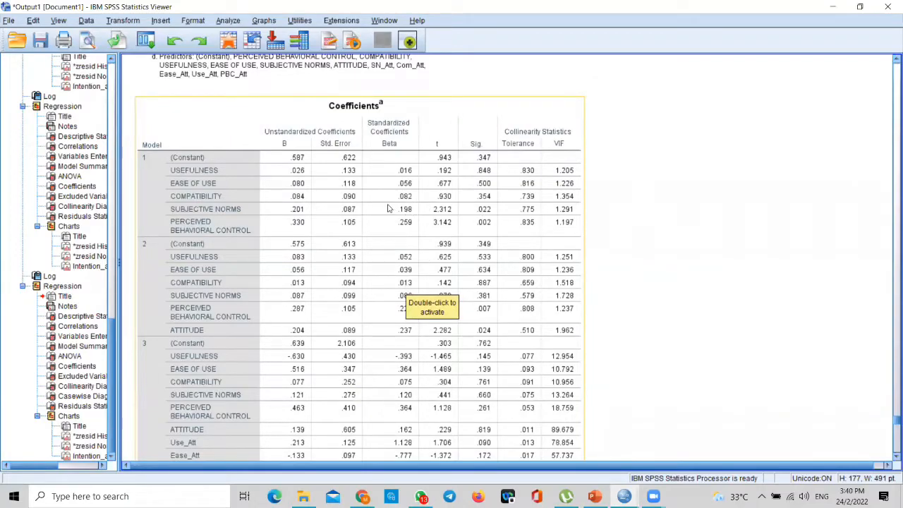
pyautogui.scroll(-1, 387, 211)
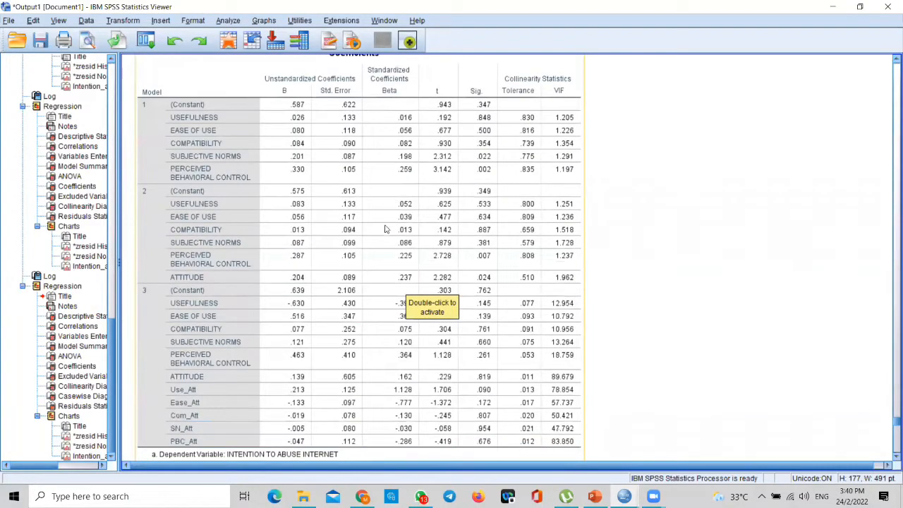
pyautogui.scroll(-1, 374, 239)
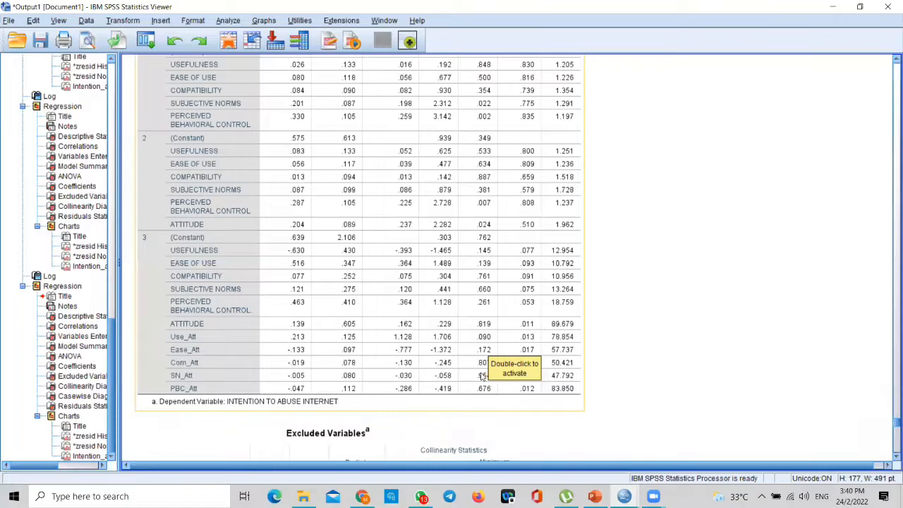
pyautogui.click(682, 318)
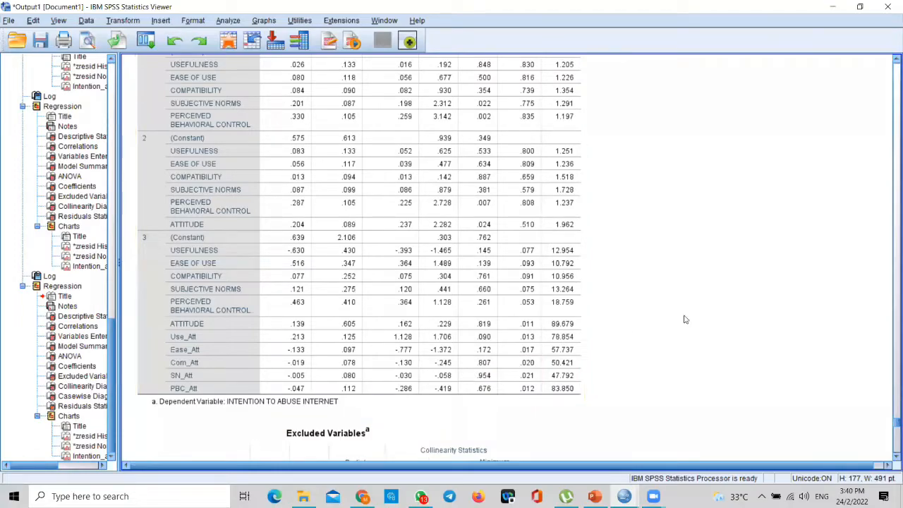
# Examine the rest of the regression output, from the Excluded Variables table through the residual histogram and P-P plot to the scatterplot
pyautogui.click(555, 389)
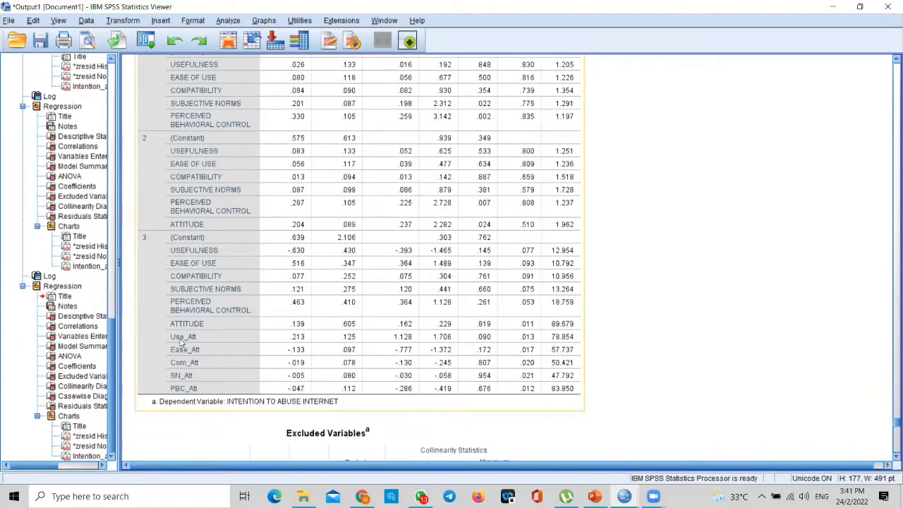
pyautogui.scroll(-15, 314, 300)
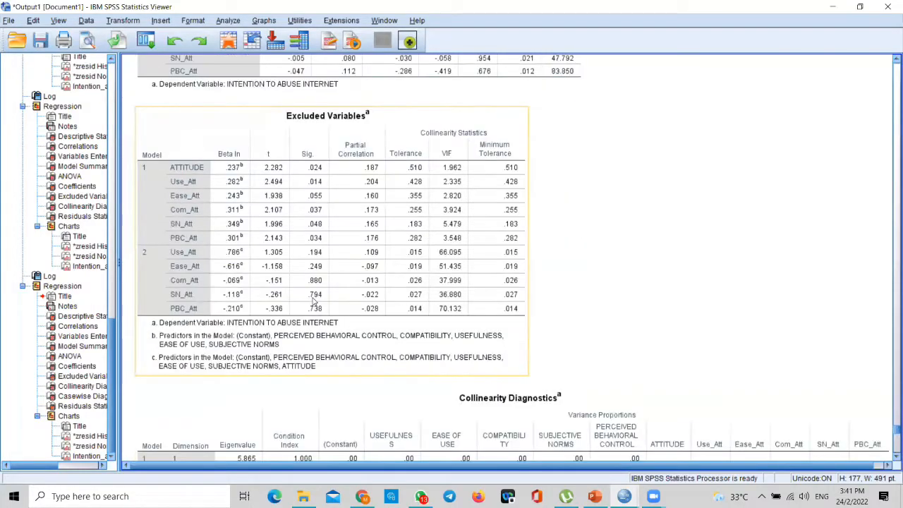
pyautogui.scroll(-10, 314, 300)
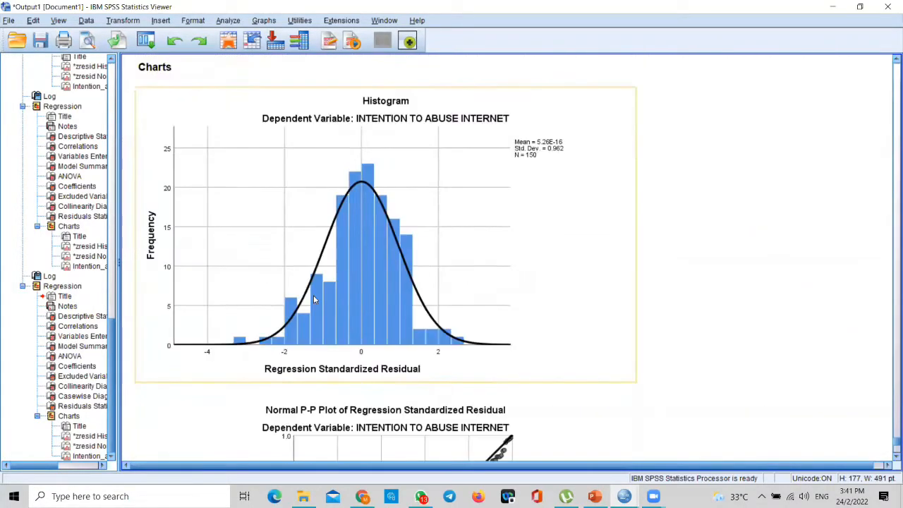
pyautogui.scroll(-5, 314, 300)
pyautogui.scroll(-10, 315, 300)
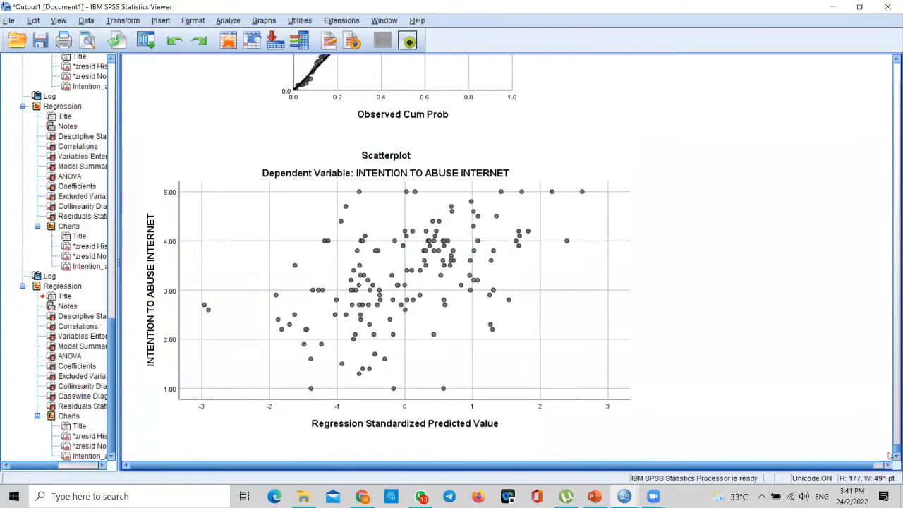
pyautogui.scroll(10, 888, 431)
pyautogui.moveTo(888, 436); pyautogui.dragTo(890, 417)
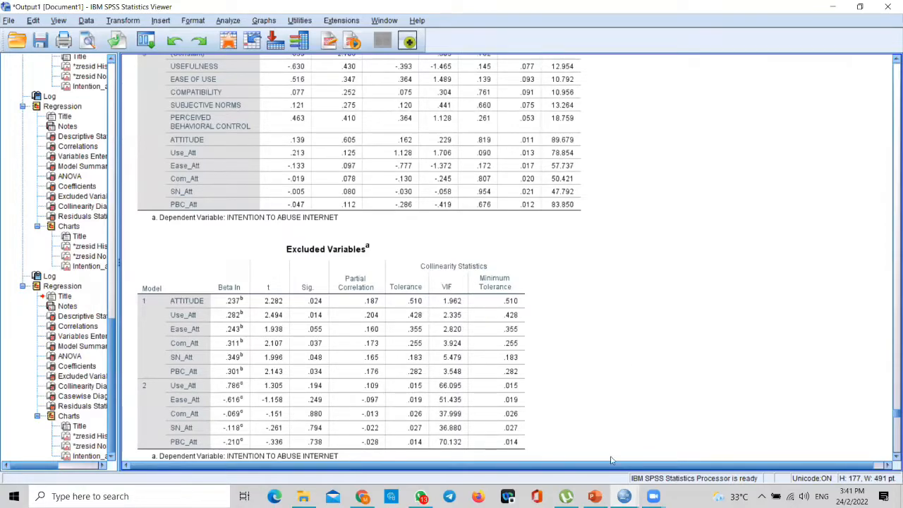
# Switch to PowerPoint to review the Research Model with Moderating Variable slide, and close it to return to the Coefficients table
pyautogui.click(594, 496)
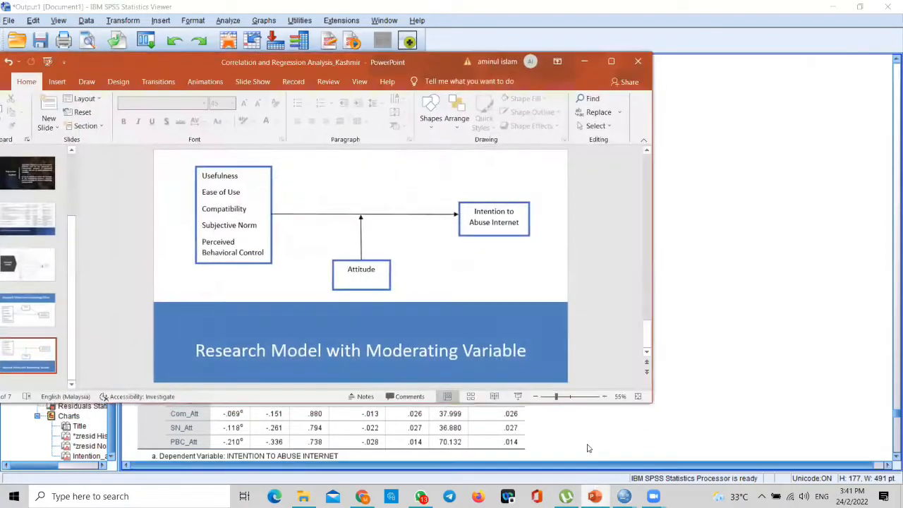
pyautogui.click(638, 62)
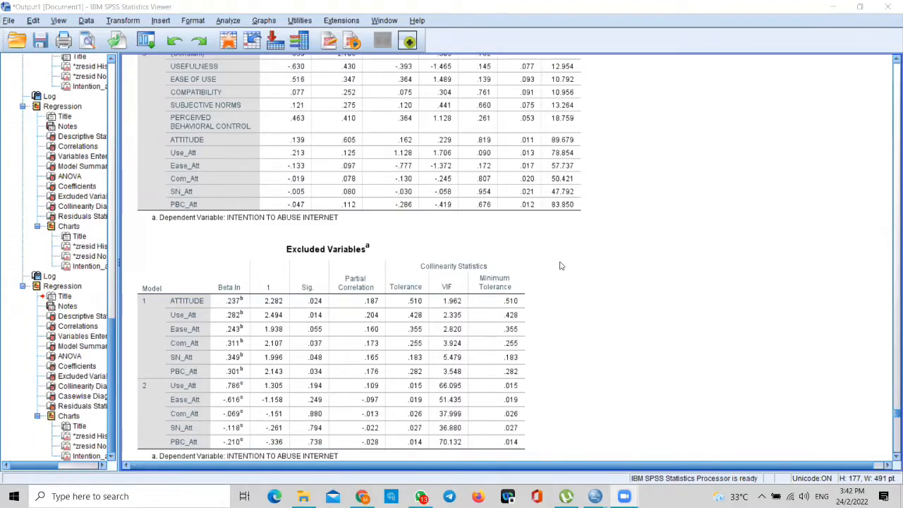
pyautogui.click(562, 211)
pyautogui.click(590, 215)
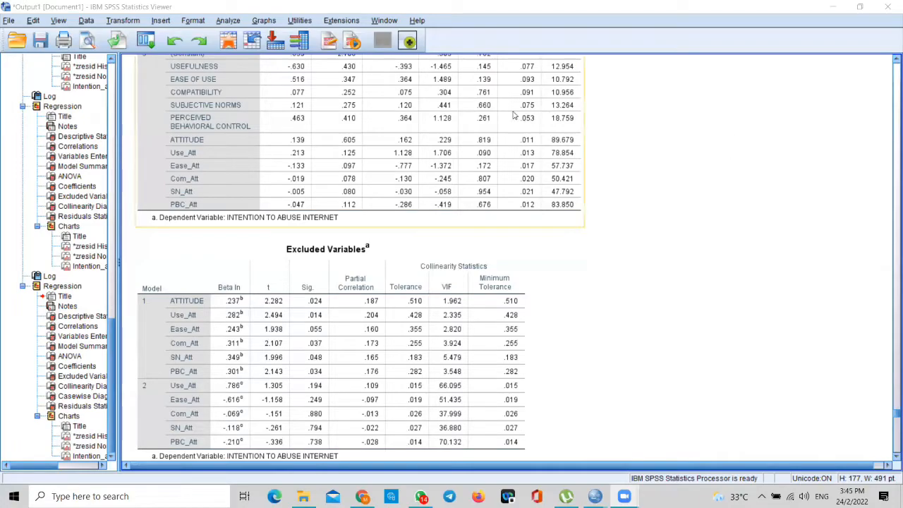
# Open the Linear Regression setup and reset all of its previous settings
pyautogui.click(220, 23)
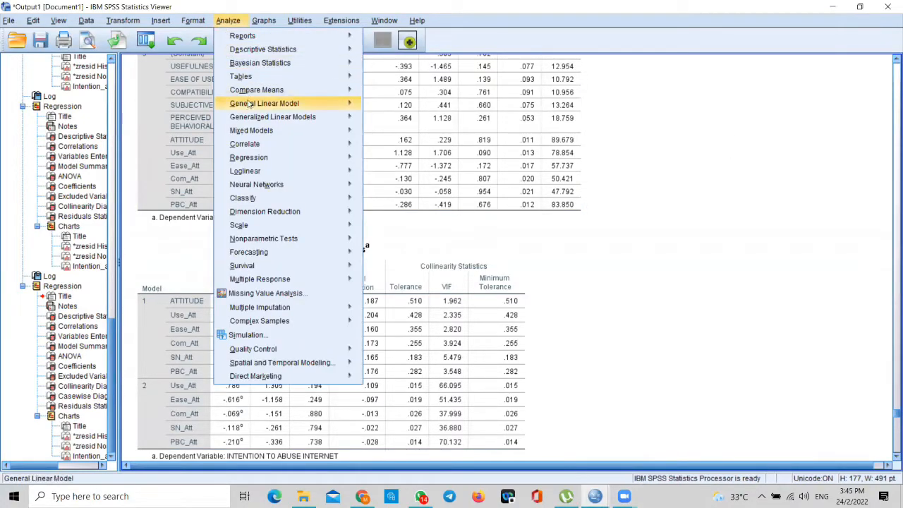
pyautogui.moveTo(263, 143)
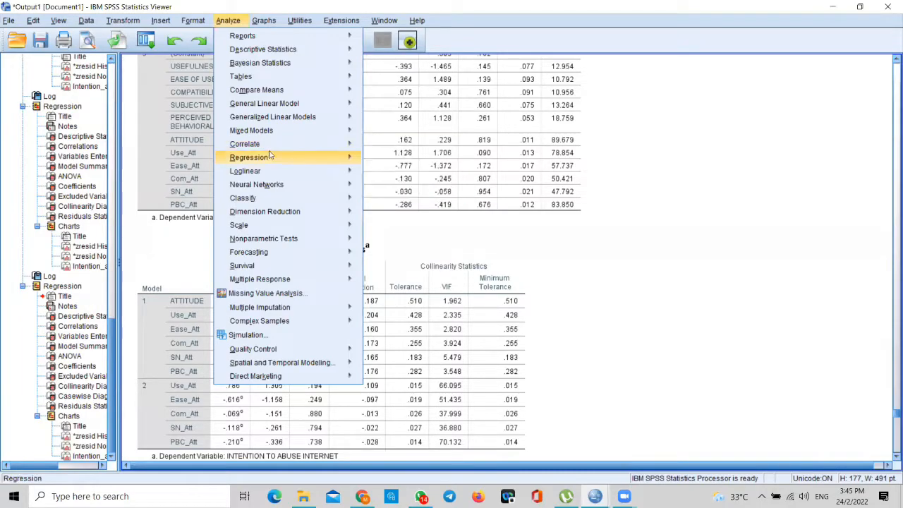
pyautogui.moveTo(286, 160)
pyautogui.click(388, 174)
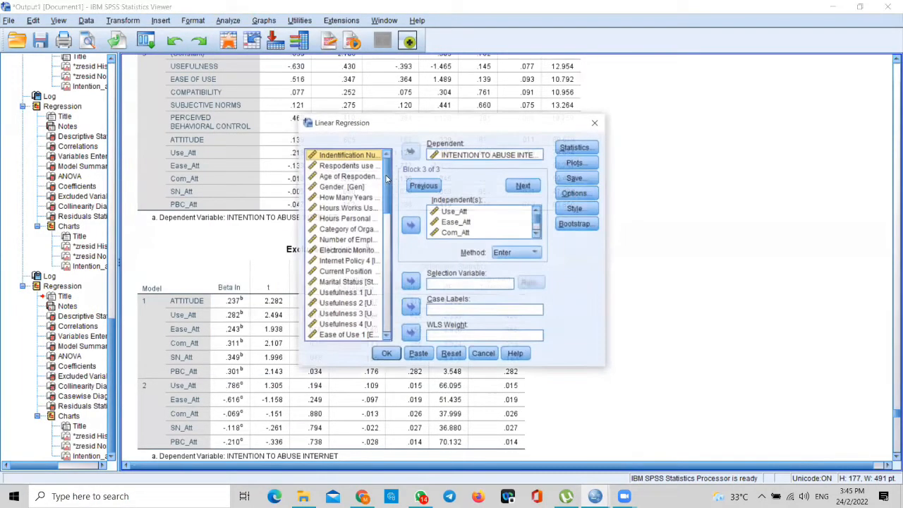
pyautogui.click(451, 354)
# Assign INTENTION TO ABUSE INTERNET as the dependent variable of the linear regression
pyautogui.moveTo(390, 216); pyautogui.dragTo(386, 260)
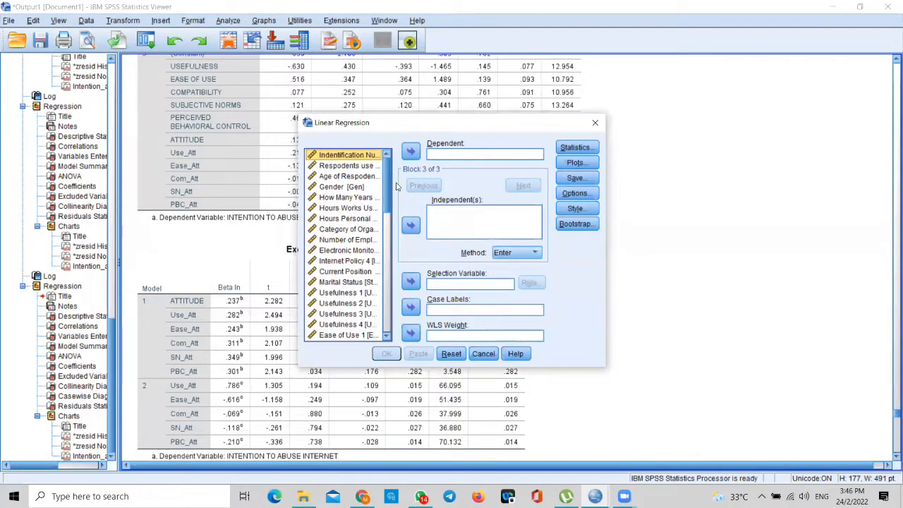
pyautogui.moveTo(391, 185); pyautogui.dragTo(389, 282)
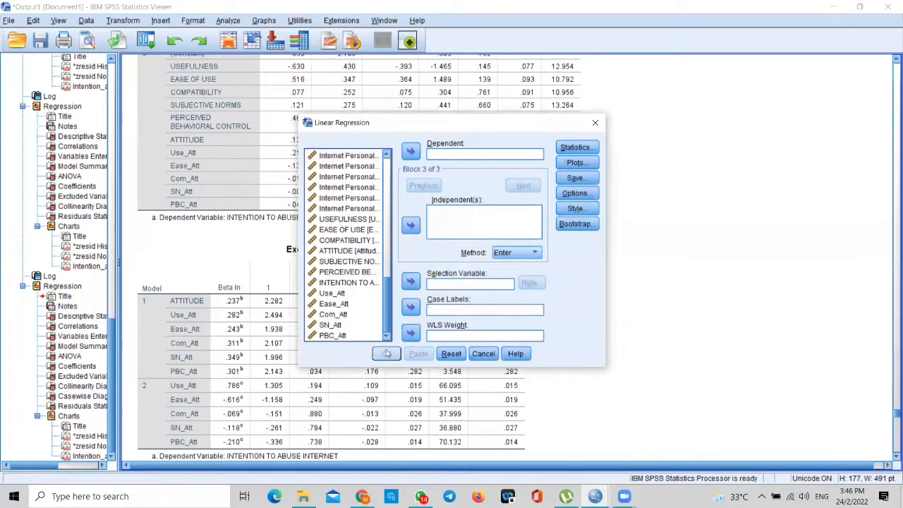
pyautogui.click(347, 282)
pyautogui.click(410, 224)
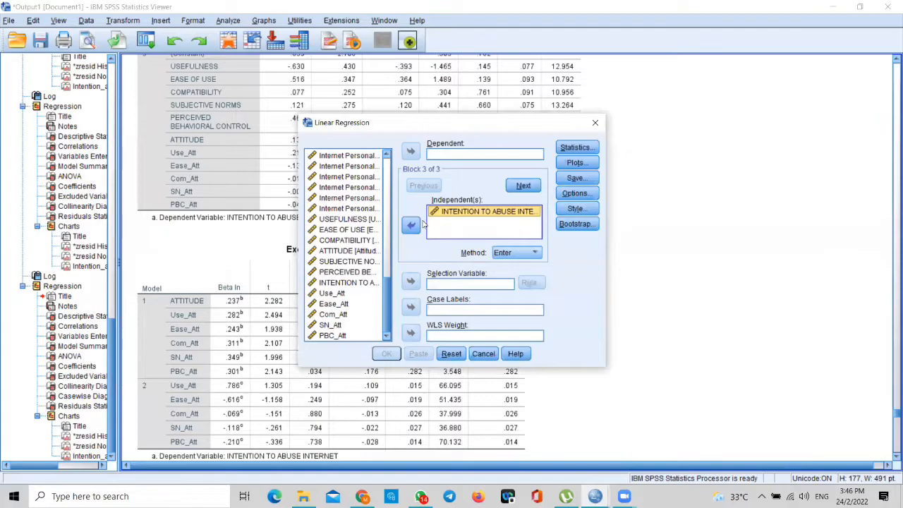
pyautogui.click(410, 225)
pyautogui.click(411, 152)
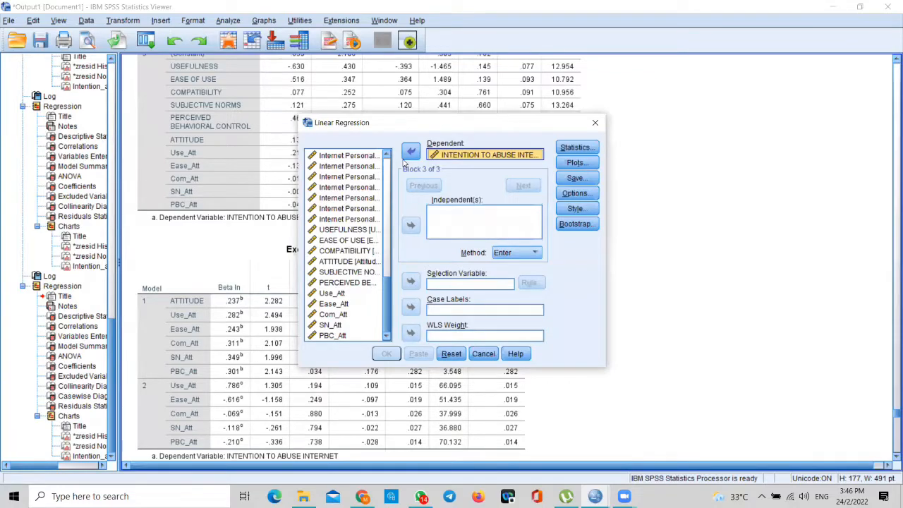
# Add the control variables Age of Respodents, Gender and How Many Years Use Internet as independents in the first block
pyautogui.moveTo(387, 291); pyautogui.dragTo(381, 176)
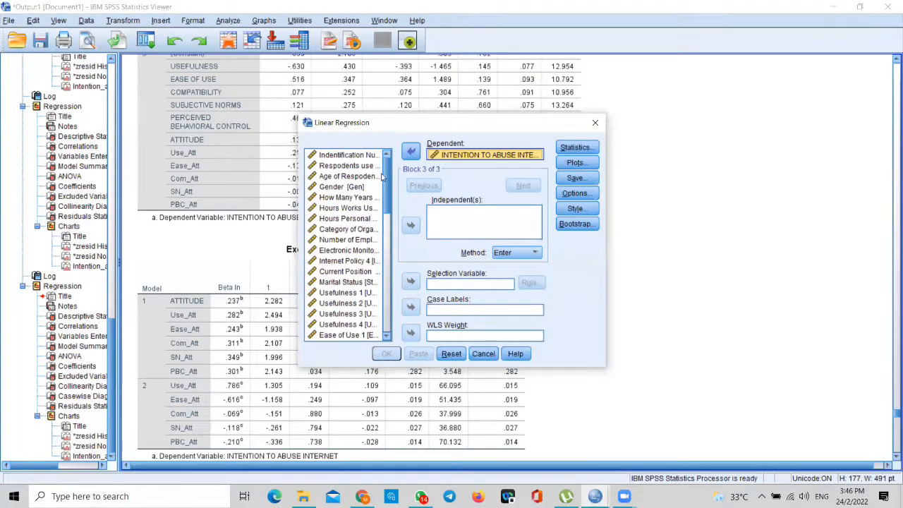
pyautogui.click(346, 178)
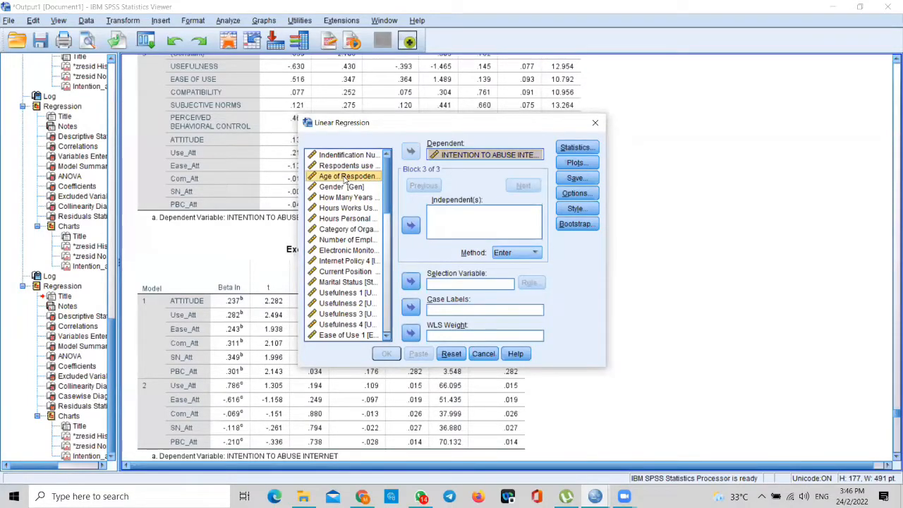
pyautogui.hotkey('shift', 'Down')
pyautogui.hotkey('shift', 'Down')
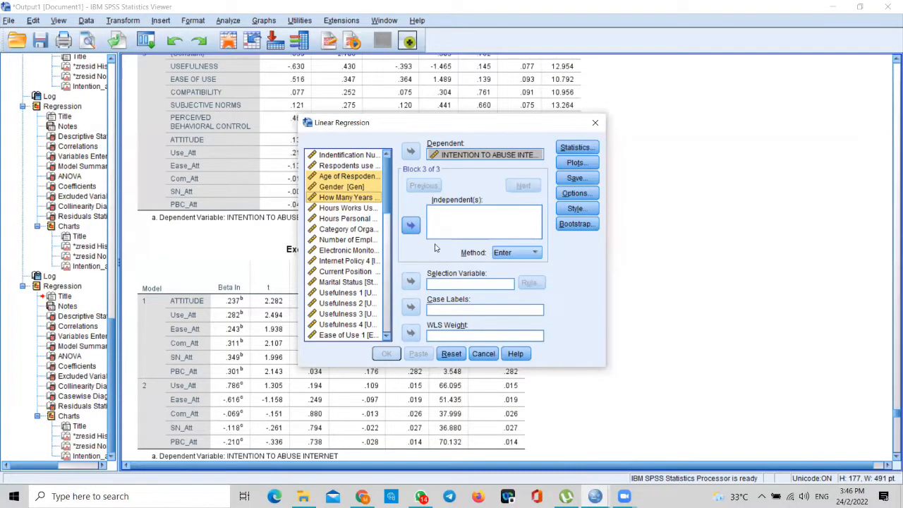
pyautogui.click(411, 226)
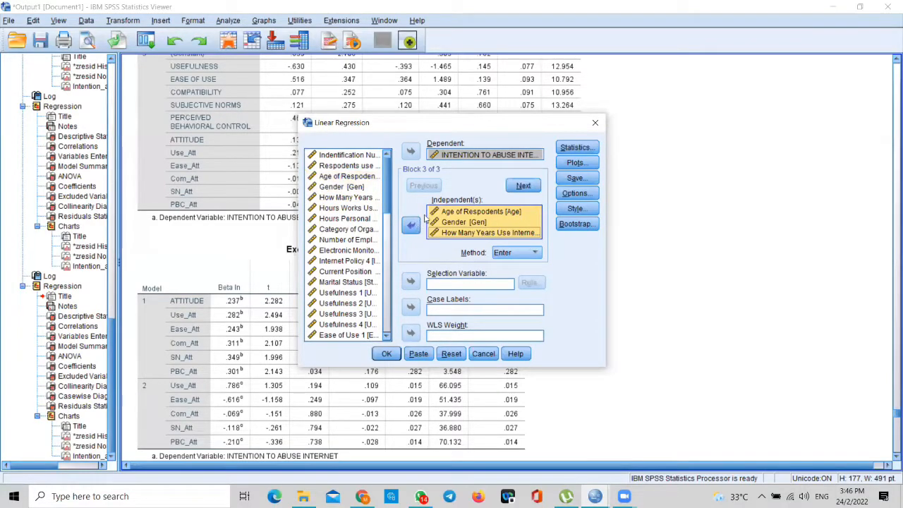
# Add the six variables from USEFULNESS through PERCEIVED BEHAVIORAL CONTROL, including ATTITUDE, to the next block, and cancel the regression setup
pyautogui.click(523, 186)
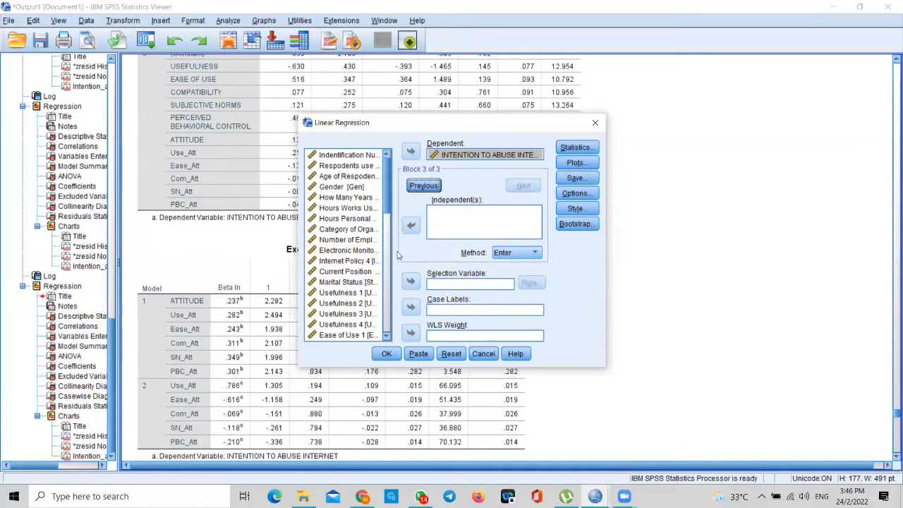
pyautogui.moveTo(387, 208); pyautogui.dragTo(389, 343)
pyautogui.click(347, 230)
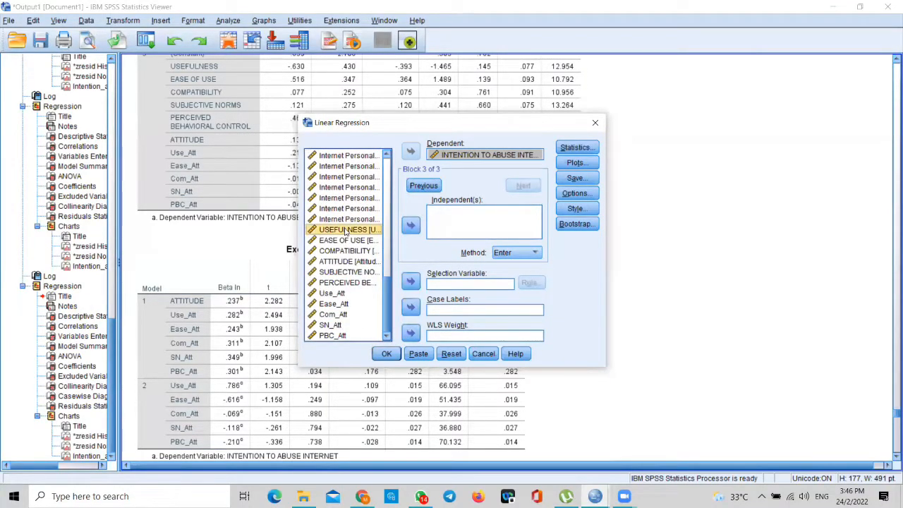
pyautogui.hotkey('shift', 'Down')
pyautogui.hotkey('shift', 'Down')
pyautogui.hotkey('shift', 'Down')
pyautogui.hotkey('shift', 'Down')
pyautogui.hotkey('shift', 'Down')
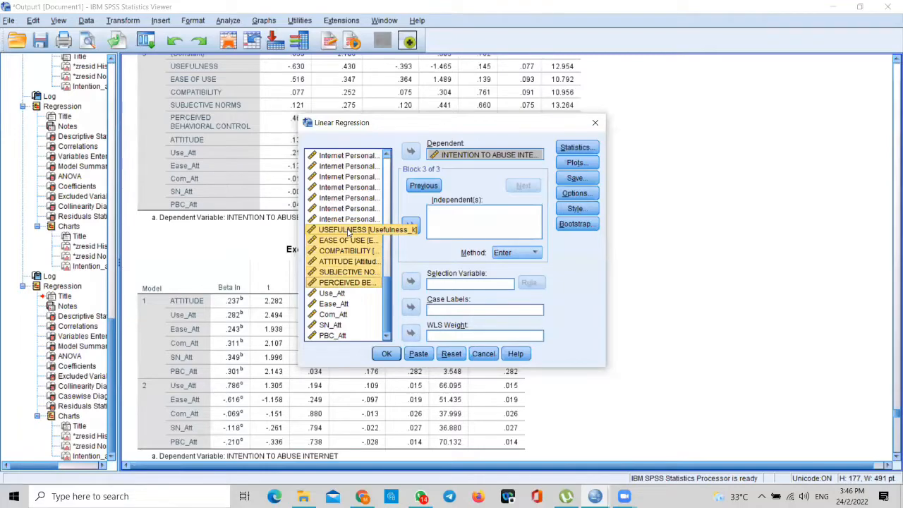
pyautogui.click(411, 227)
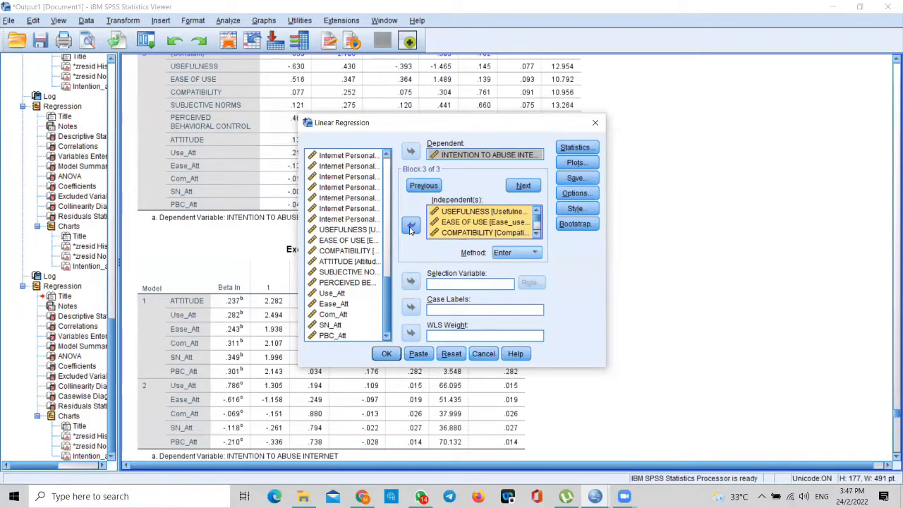
pyautogui.click(484, 355)
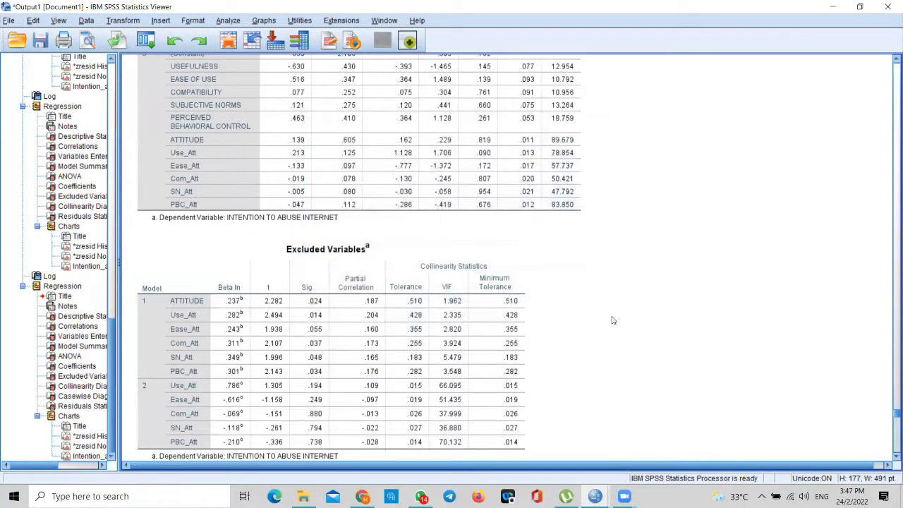